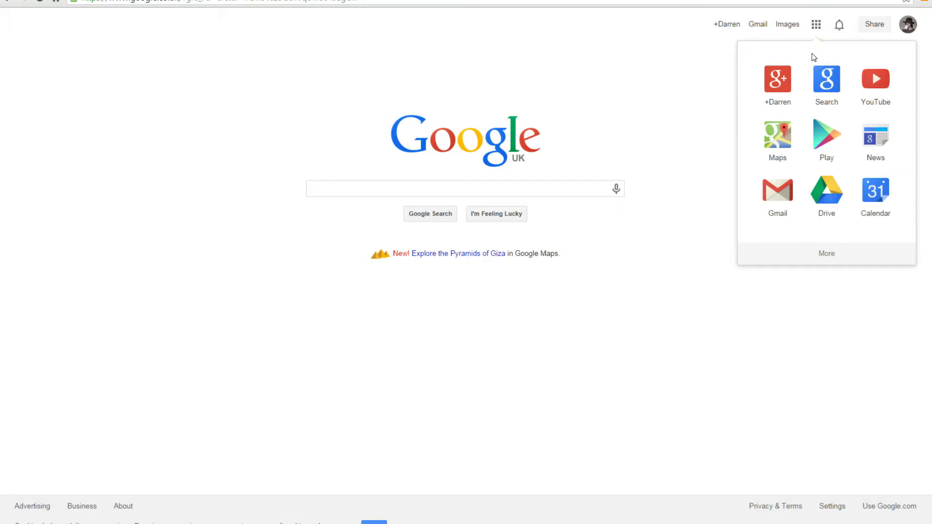
- Open Google Calendar, hide the Hosting Renewal and web design calendars, and view October 2014 by month
{"action": "left_click", "coordinate": [877, 193]}
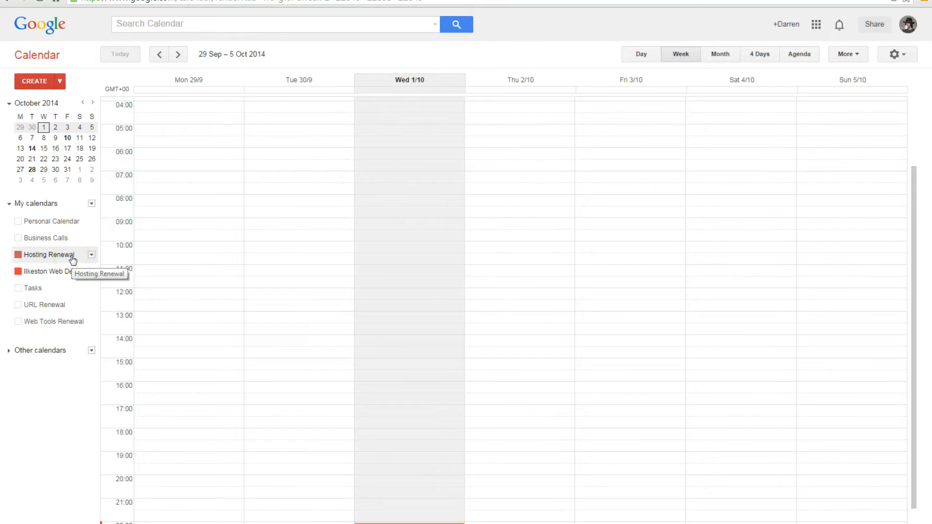
{"action": "left_click", "coordinate": [73, 259]}
{"action": "left_click", "coordinate": [69, 271]}
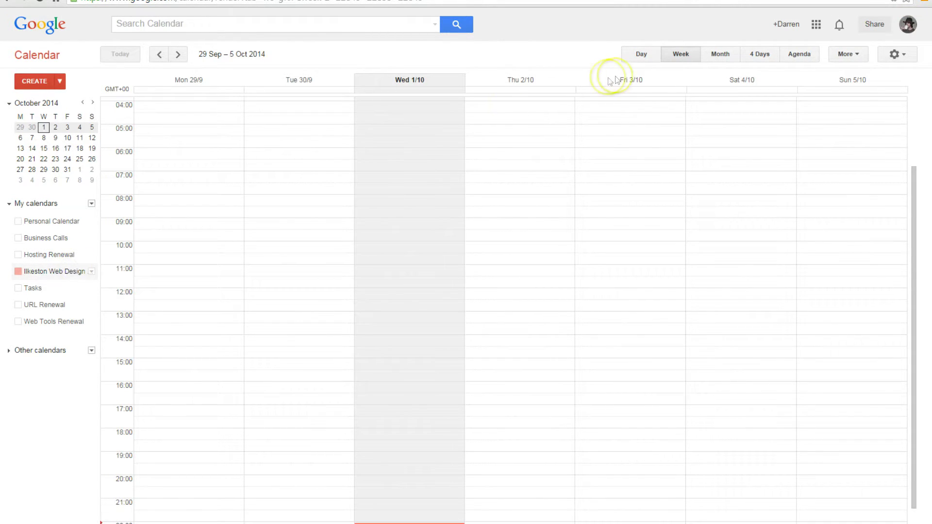
{"action": "left_click", "coordinate": [733, 57]}
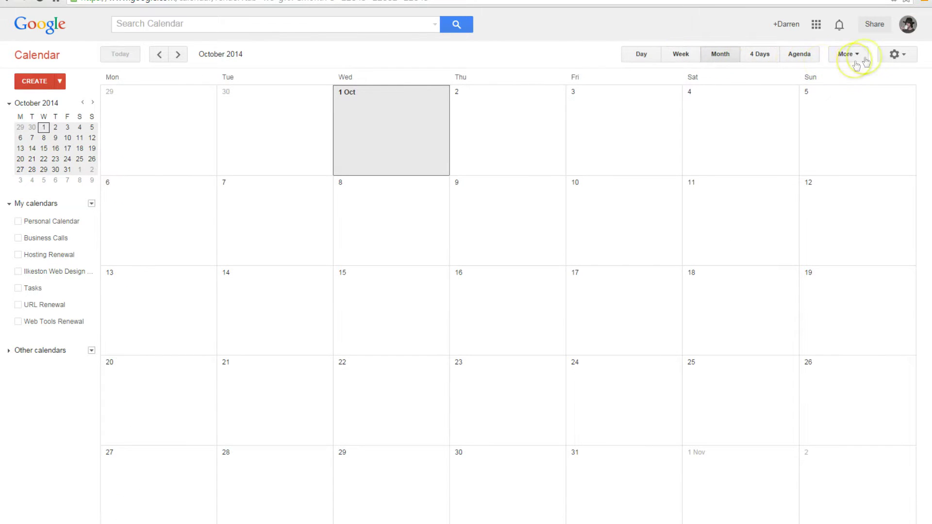
- Show the Hosting Renewal calendar's events, view each calendar in turn, and bring up the Google apps list
{"action": "left_click", "coordinate": [57, 257]}
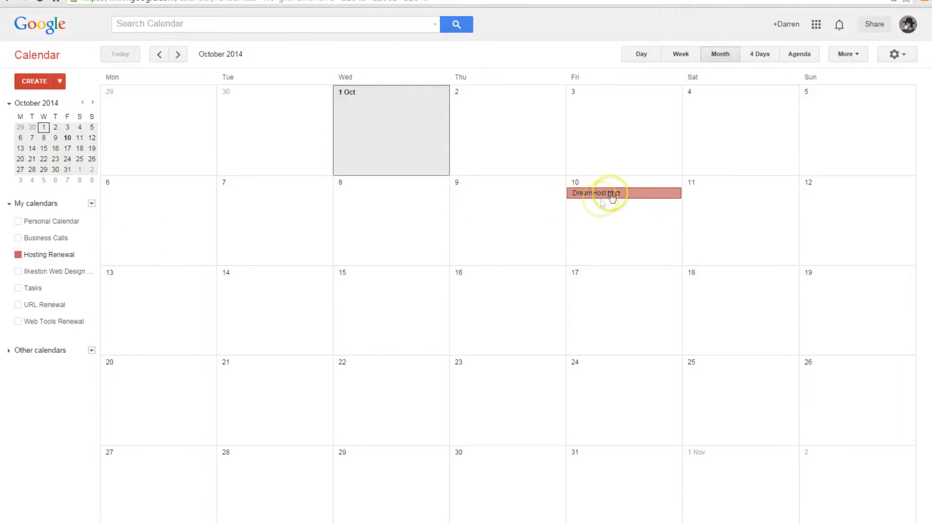
{"action": "left_click", "coordinate": [633, 195]}
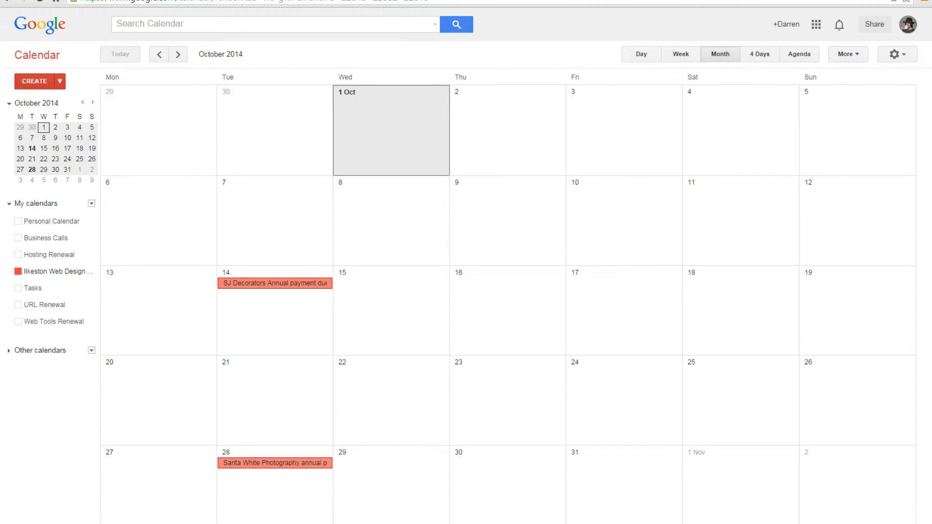
{"action": "left_click", "coordinate": [721, 54]}
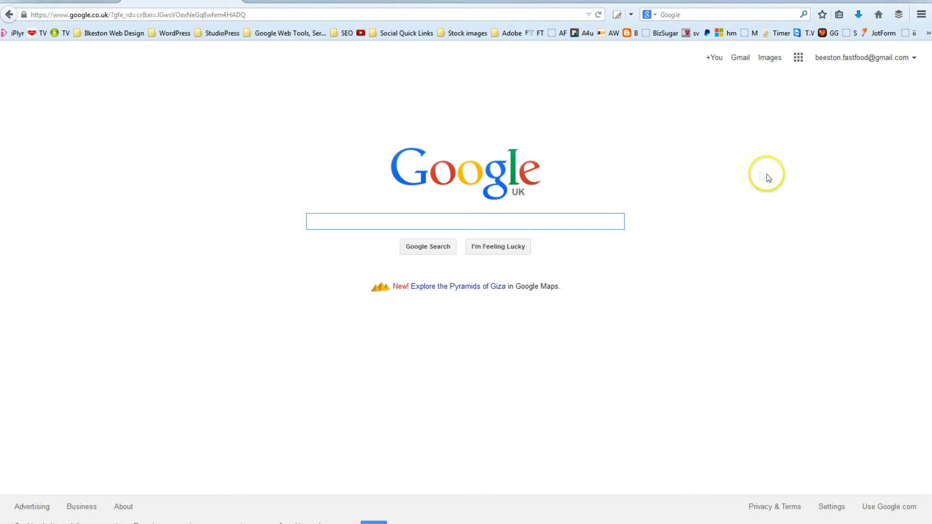
{"action": "left_click", "coordinate": [799, 57]}
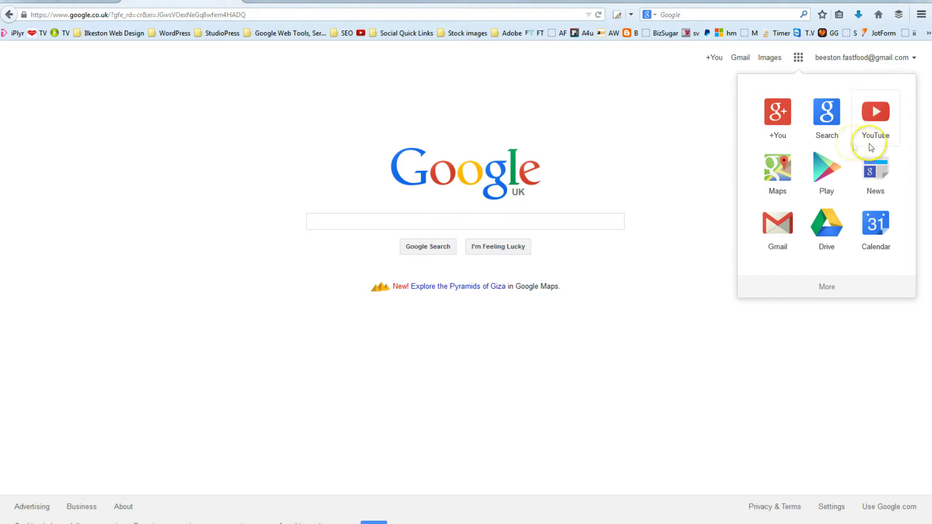
- Reopen Google Calendar from the apps list and go to its General settings page
{"action": "left_click", "coordinate": [891, 220]}
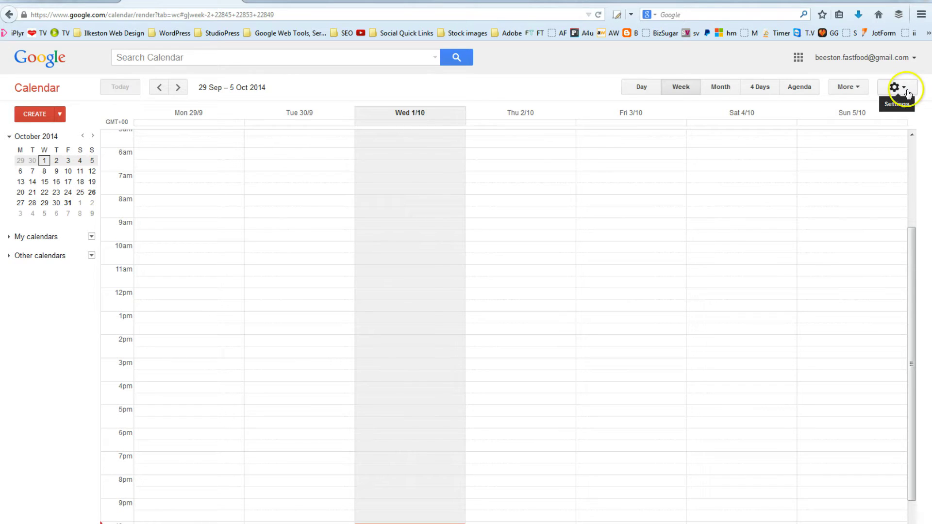
{"action": "left_click", "coordinate": [909, 94]}
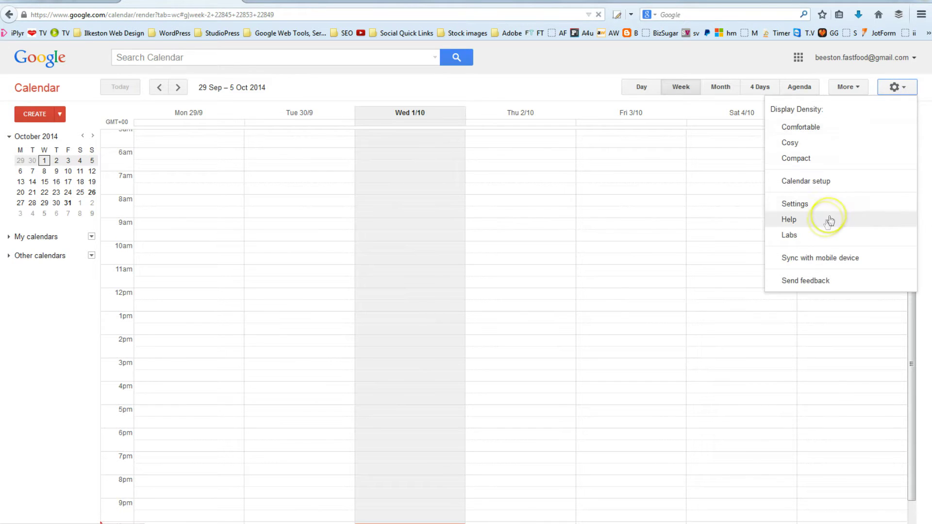
{"action": "left_click", "coordinate": [823, 210]}
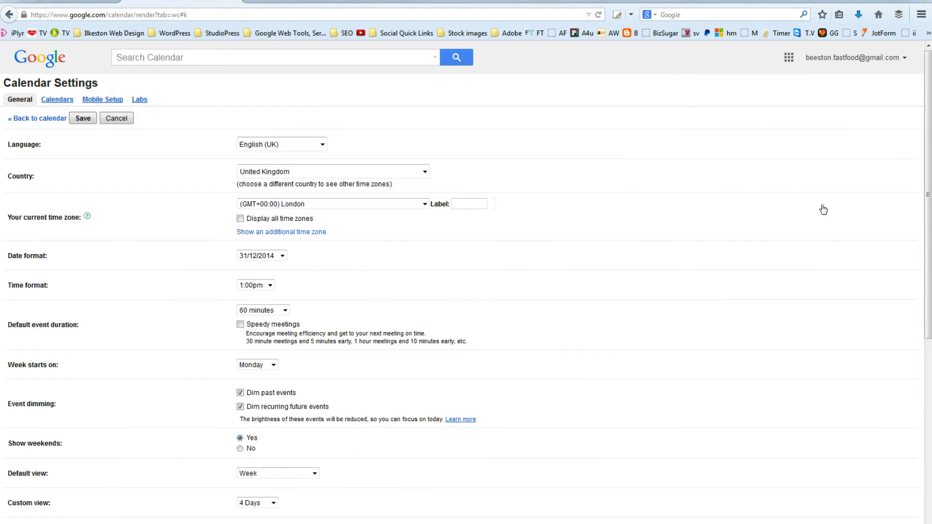
- Keep English (UK) language, London time zone and 31/12/2014 date format
{"action": "left_click", "coordinate": [323, 145]}
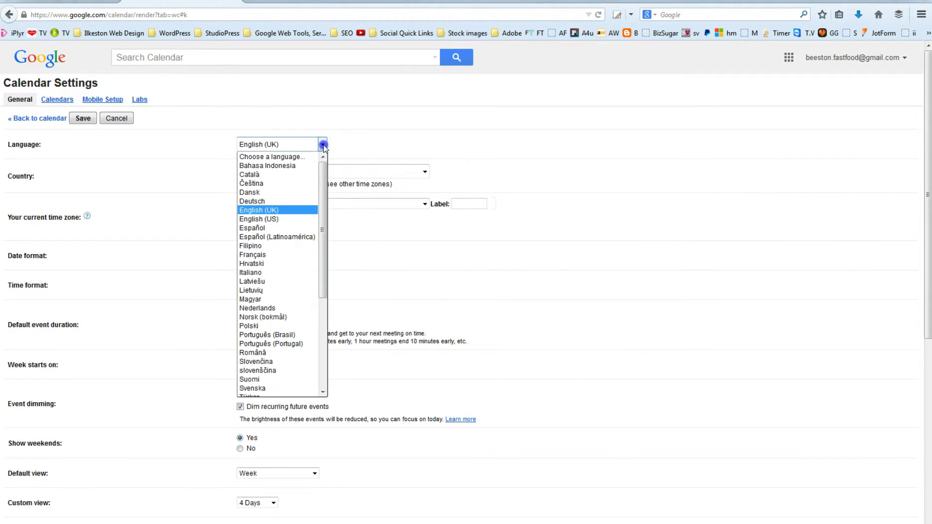
{"action": "left_click", "coordinate": [291, 214]}
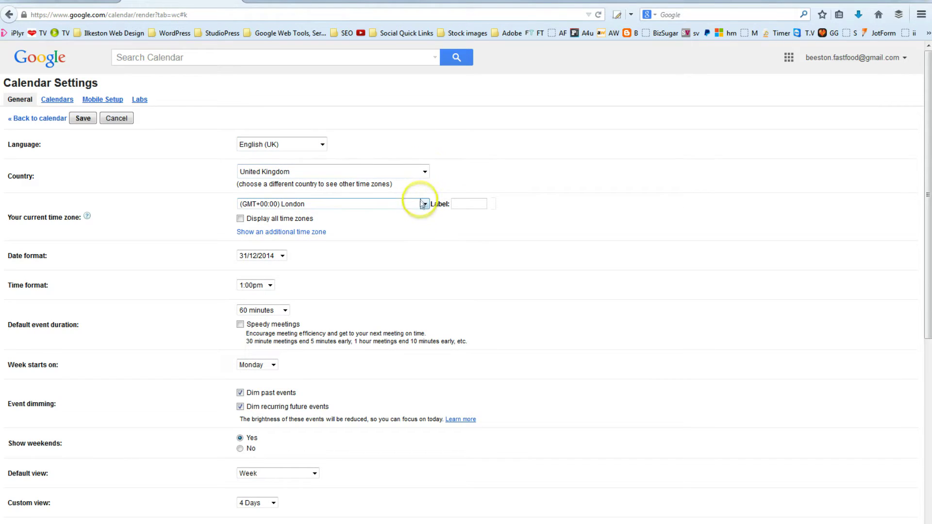
{"action": "left_click", "coordinate": [424, 203]}
{"action": "left_click", "coordinate": [424, 204]}
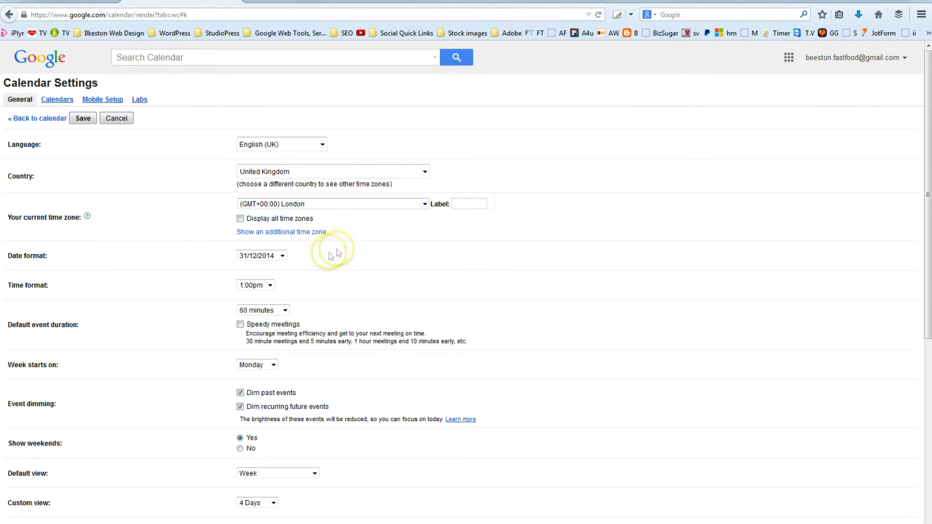
{"action": "left_click", "coordinate": [283, 255]}
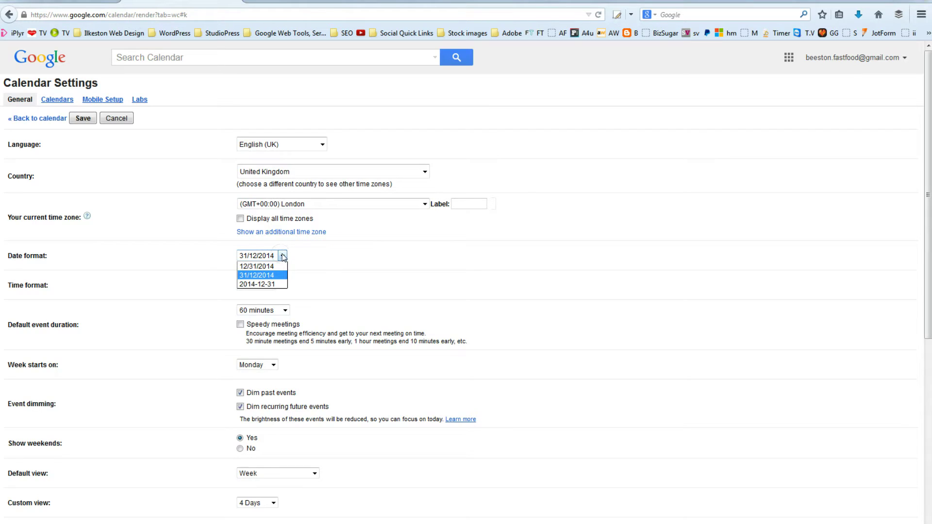
{"action": "left_click", "coordinate": [273, 285]}
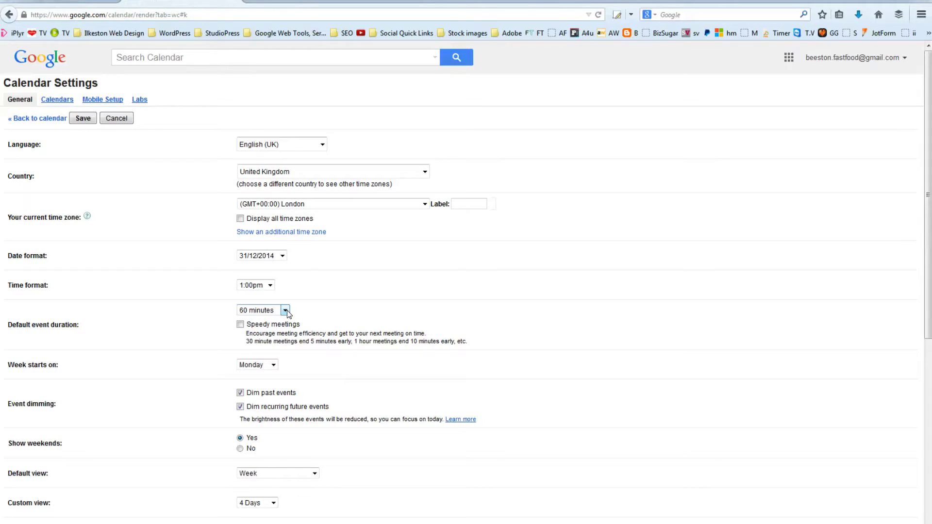
- Keep 60-minute default duration and Monday week start, then save the settings
{"action": "left_click", "coordinate": [285, 311]}
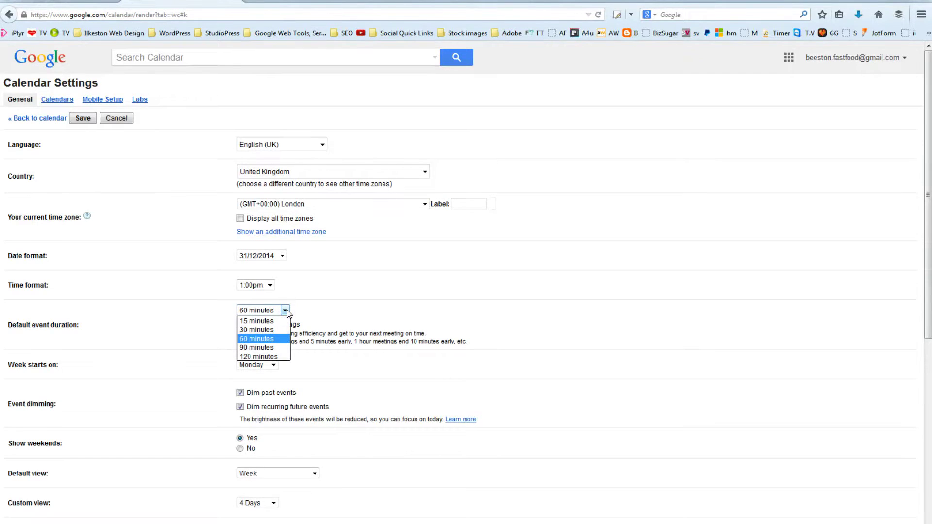
{"action": "left_click", "coordinate": [286, 311]}
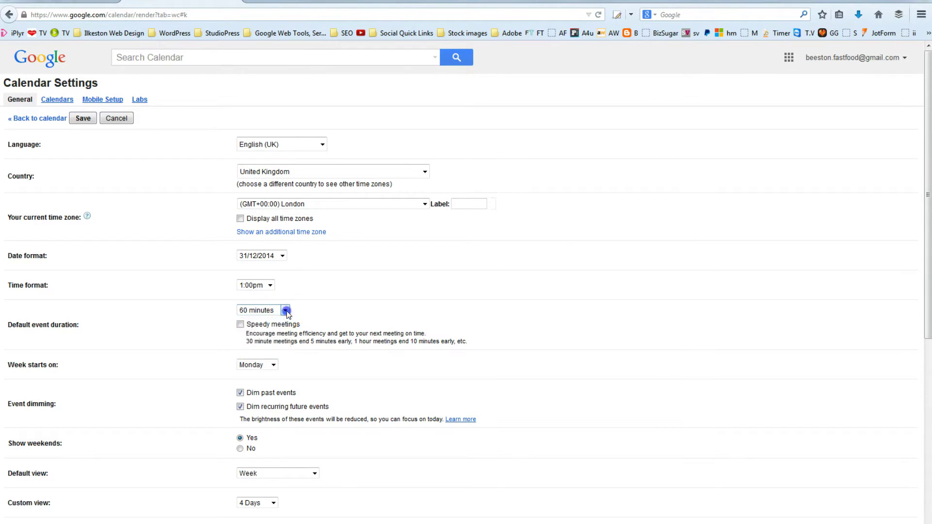
{"action": "left_click", "coordinate": [275, 365]}
{"action": "left_click", "coordinate": [272, 384]}
{"action": "scroll", "coordinate": [301, 353], "scroll_direction": "down", "scroll_amount": 1}
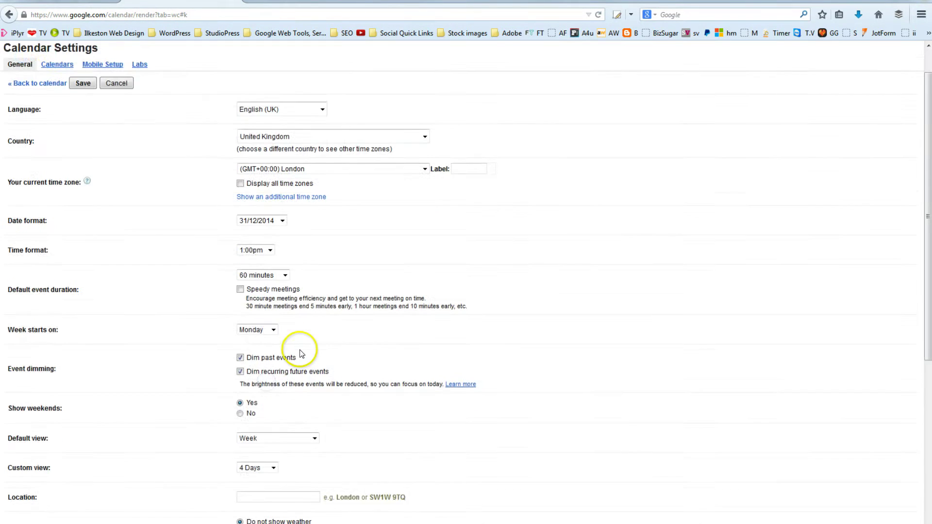
{"action": "scroll", "coordinate": [301, 353], "scroll_direction": "down", "scroll_amount": 1}
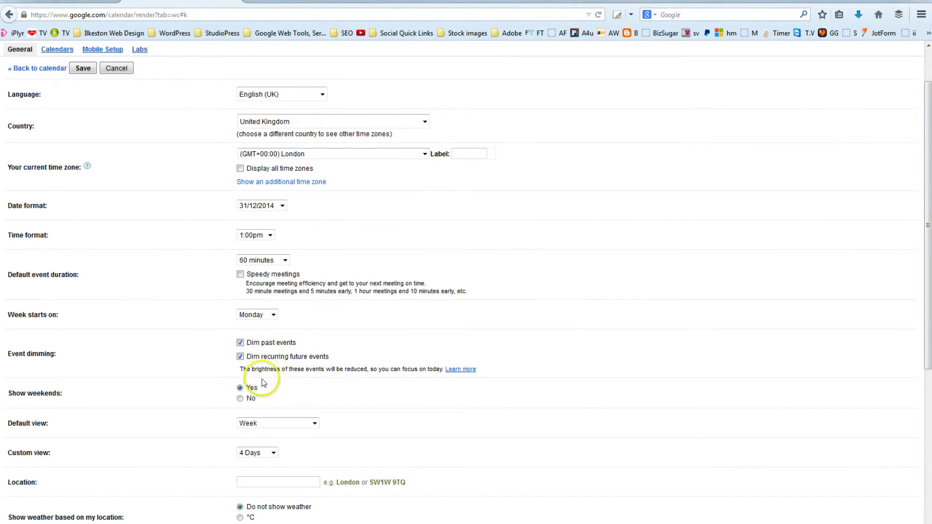
{"action": "scroll", "coordinate": [267, 402], "scroll_direction": "down", "scroll_amount": 1}
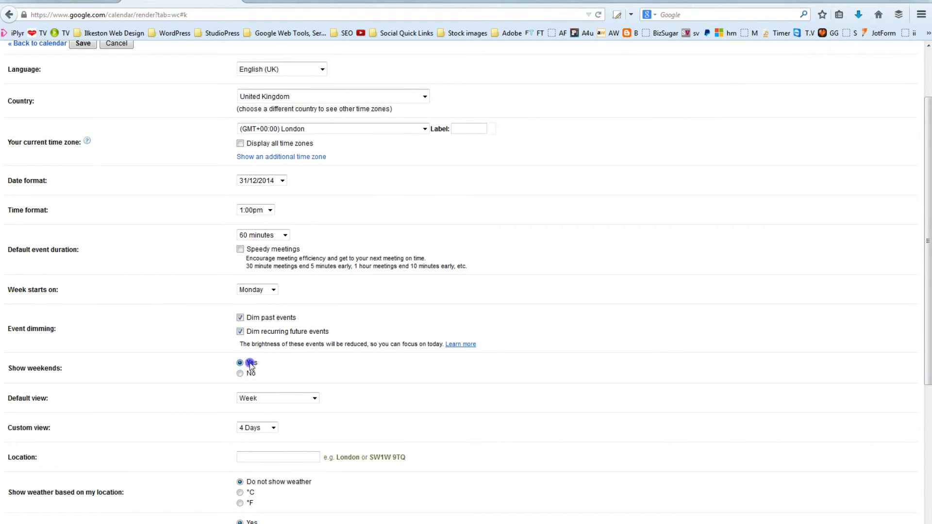
{"action": "scroll", "coordinate": [260, 370], "scroll_direction": "down", "scroll_amount": 3}
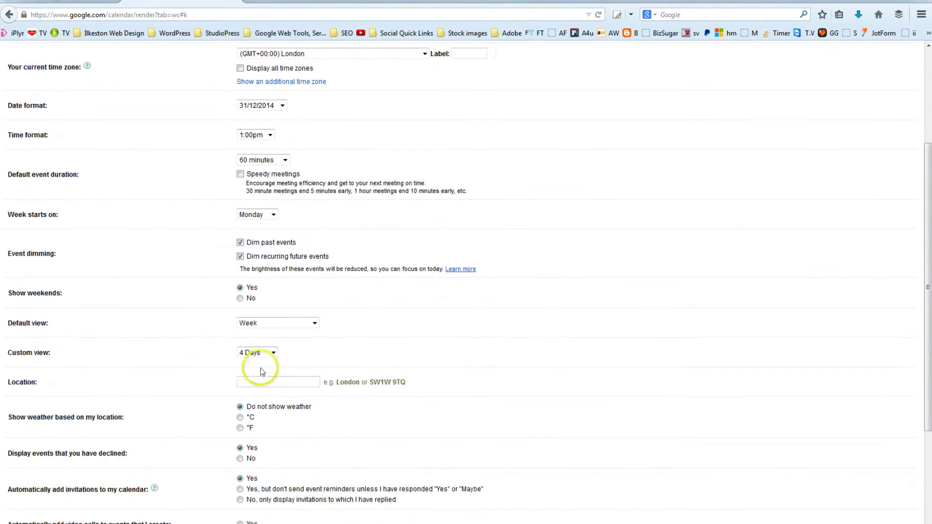
{"action": "scroll", "coordinate": [261, 371], "scroll_direction": "down", "scroll_amount": 3}
{"action": "scroll", "coordinate": [265, 373], "scroll_direction": "down", "scroll_amount": 3}
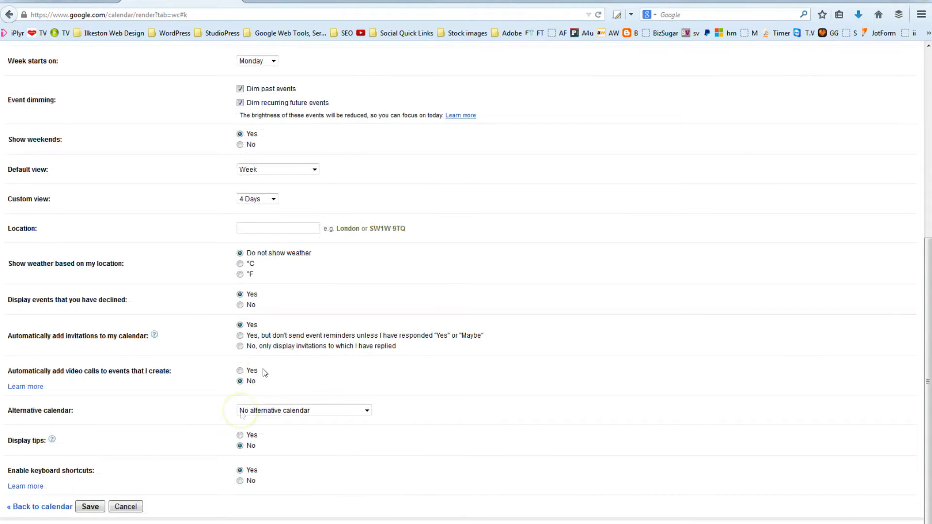
{"action": "left_click", "coordinate": [91, 506]}
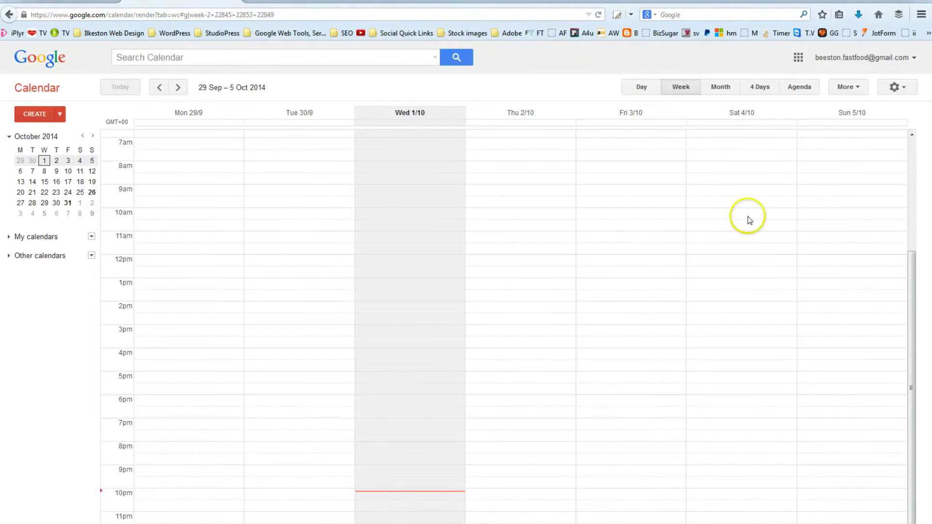
- Go to the Mobile Setup tab of the calendar settings
{"action": "left_click", "coordinate": [908, 93]}
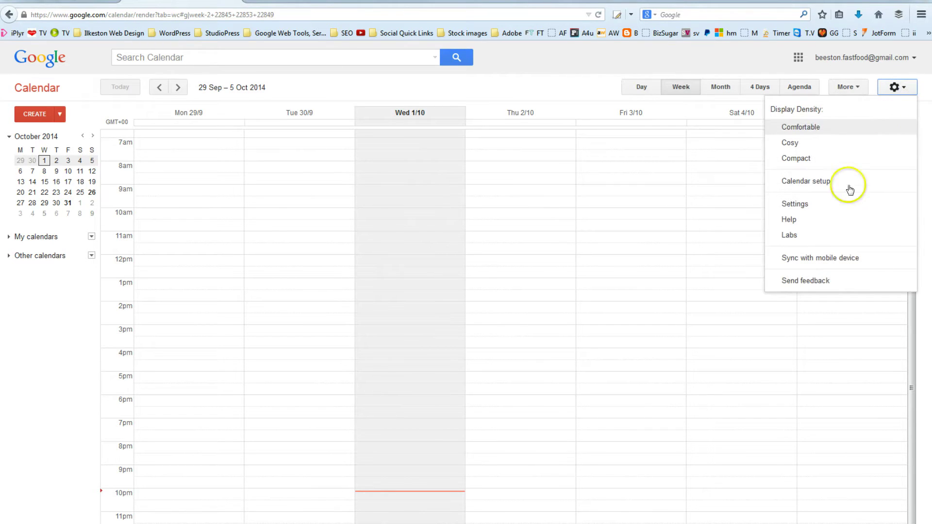
{"action": "left_click", "coordinate": [907, 90]}
{"action": "left_click", "coordinate": [910, 92]}
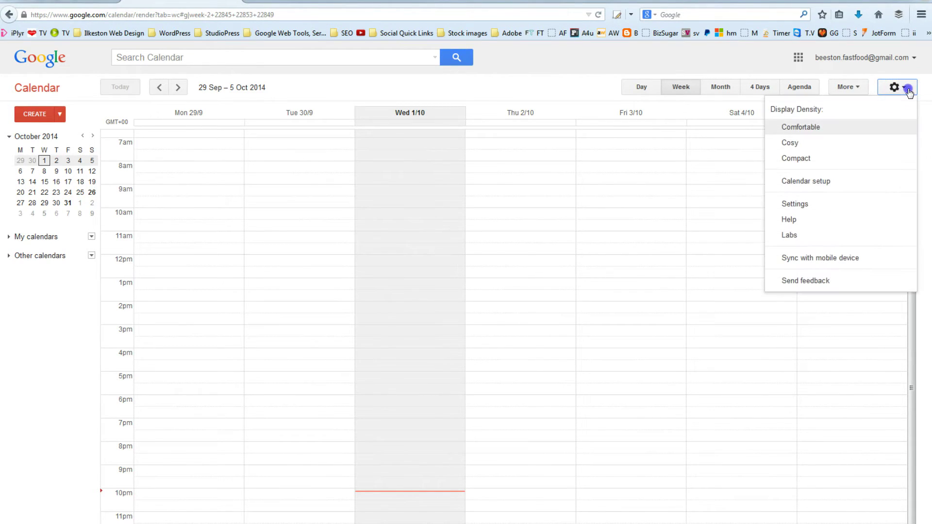
{"action": "left_click", "coordinate": [837, 205]}
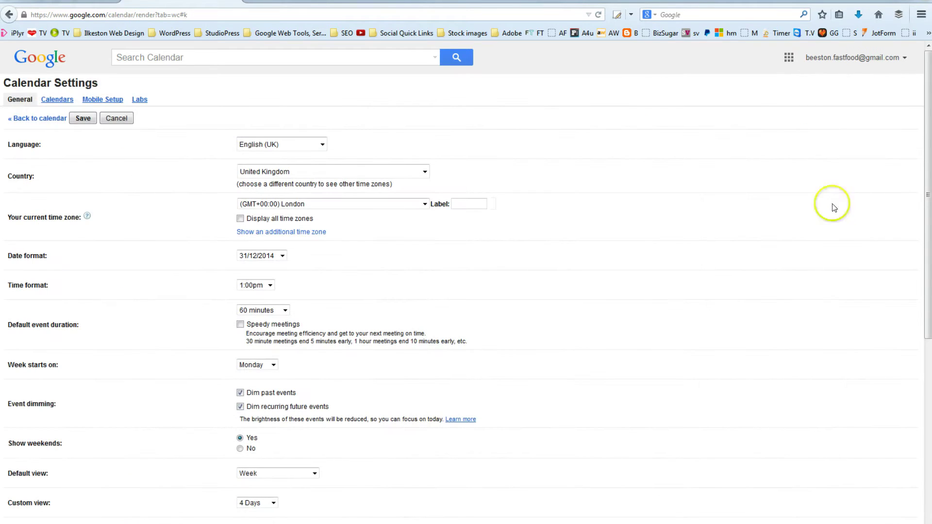
{"action": "left_click", "coordinate": [106, 101]}
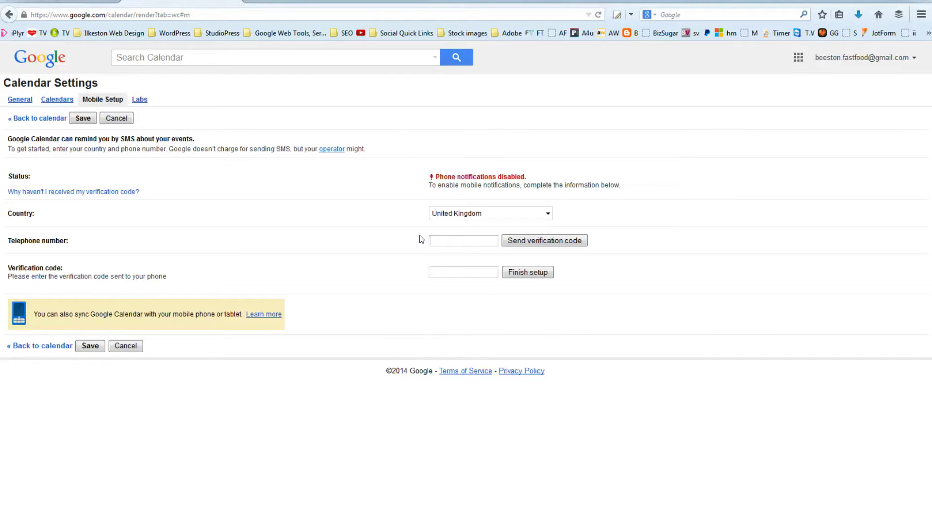
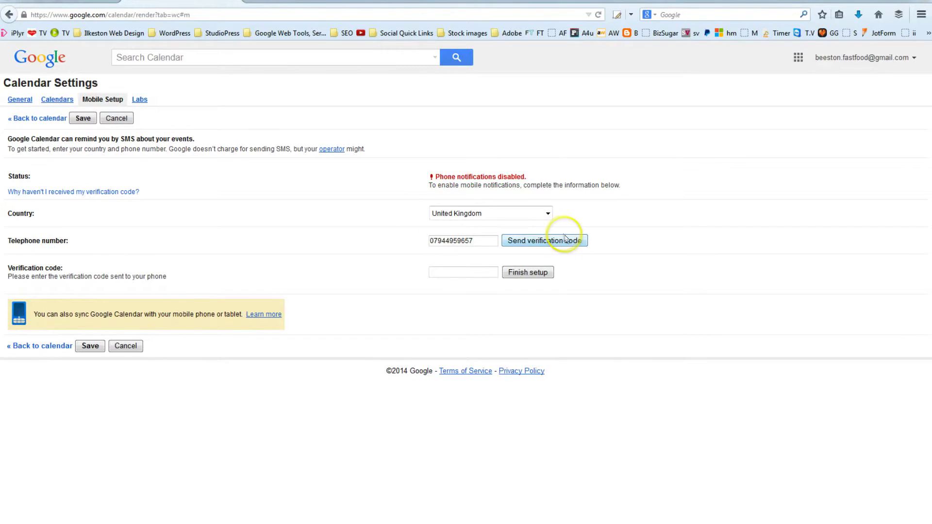
- Enter the mobile phone number, replacing its leading 0 with +44
{"action": "left_click", "coordinate": [543, 259]}
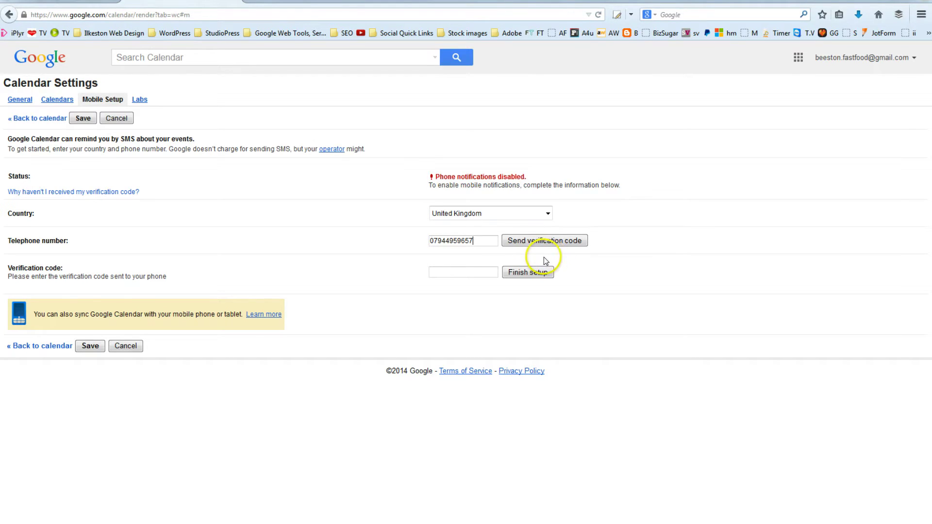
{"action": "left_click_drag", "start_coordinate": [427, 241], "coordinate": [433, 241]}
{"action": "key", "text": "Delete"}
{"action": "type", "text": "+44"}
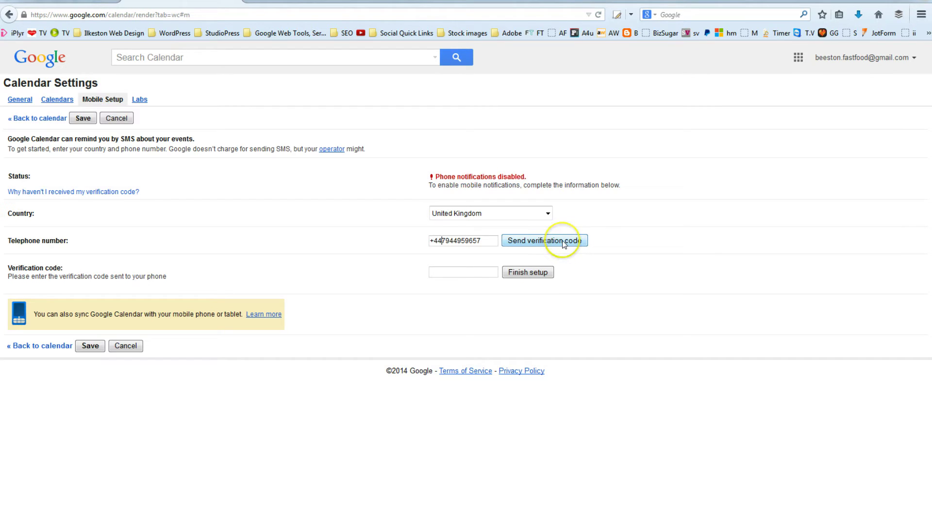
- Request an SMS verification code and type the received code into the Verification code field
{"action": "left_click", "coordinate": [563, 243]}
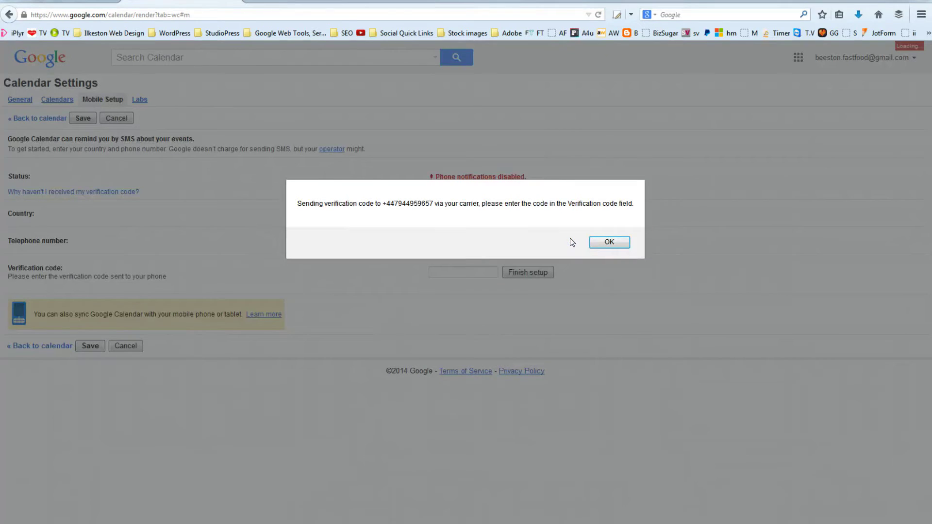
{"action": "left_click", "coordinate": [615, 241]}
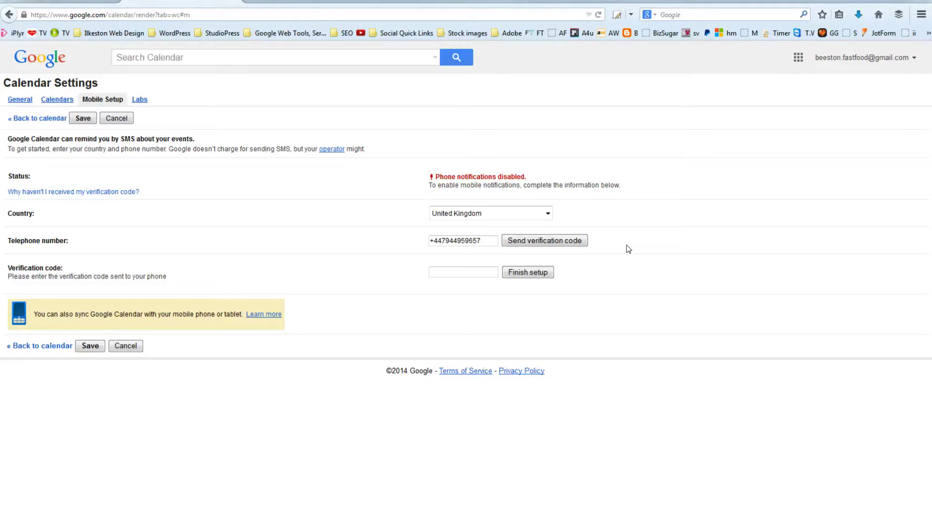
{"action": "left_click", "coordinate": [483, 271]}
- Finish phone setup, save the reminder settings, and open the Calendars tab in settings
{"action": "left_click", "coordinate": [529, 276]}
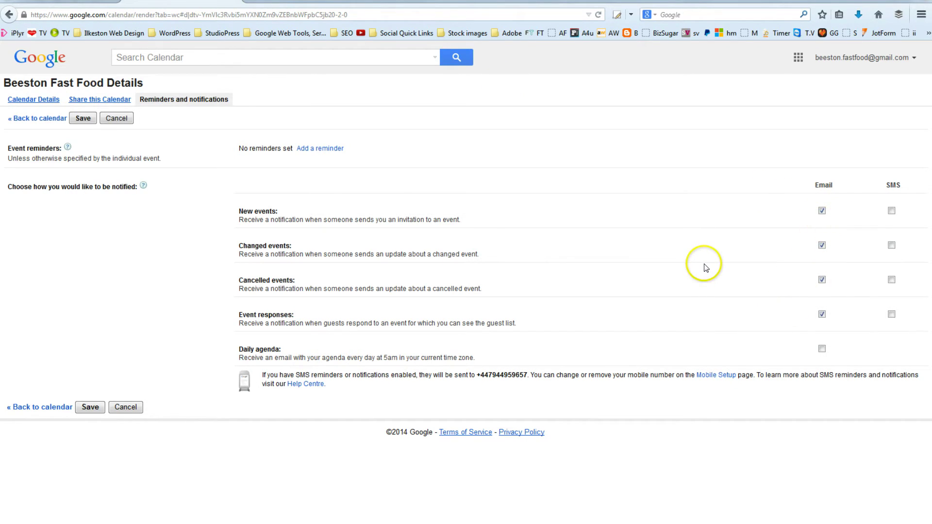
{"action": "left_click", "coordinate": [81, 118]}
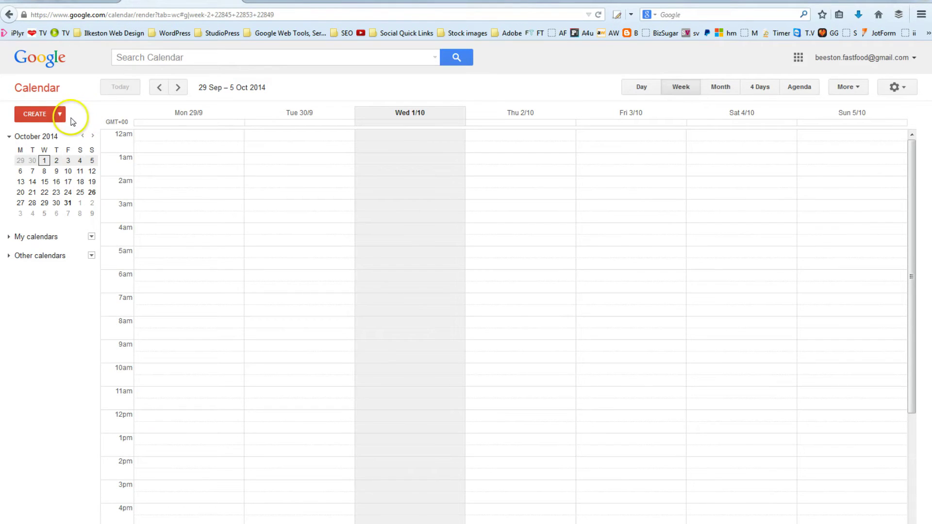
{"action": "left_click", "coordinate": [898, 88]}
{"action": "left_click", "coordinate": [829, 205]}
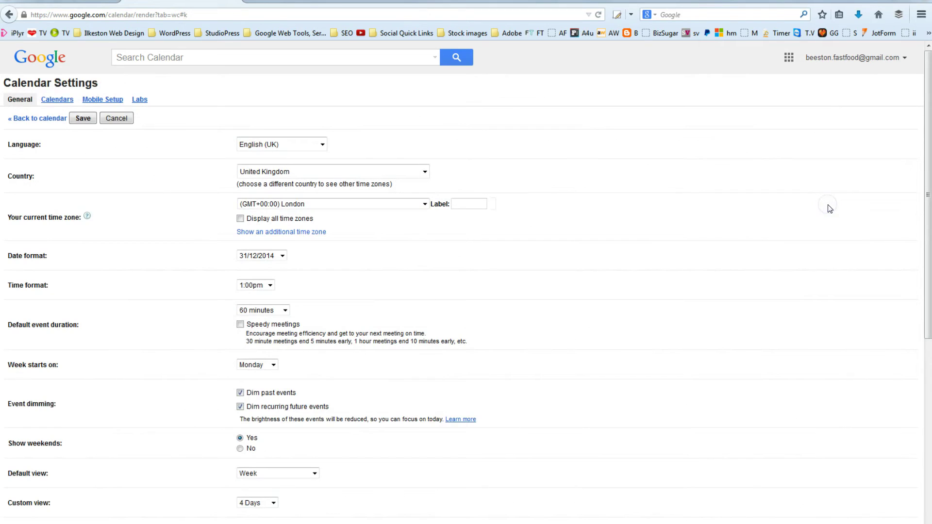
{"action": "left_click", "coordinate": [55, 99]}
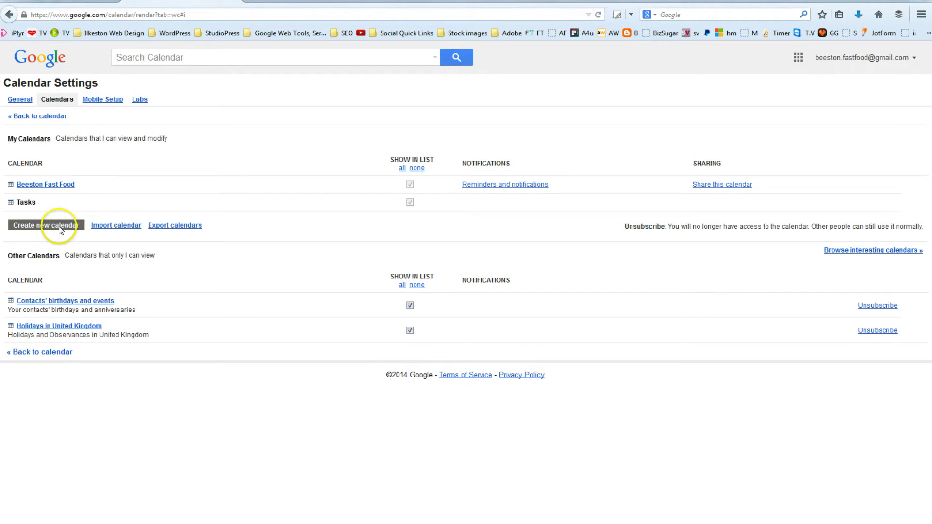
{"action": "left_click", "coordinate": [8, 15]}
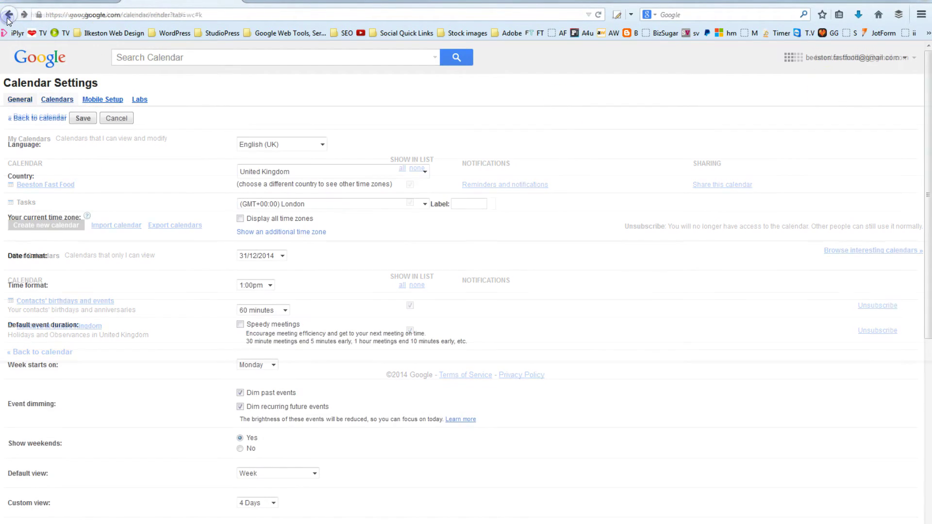
{"action": "left_click", "coordinate": [8, 15]}
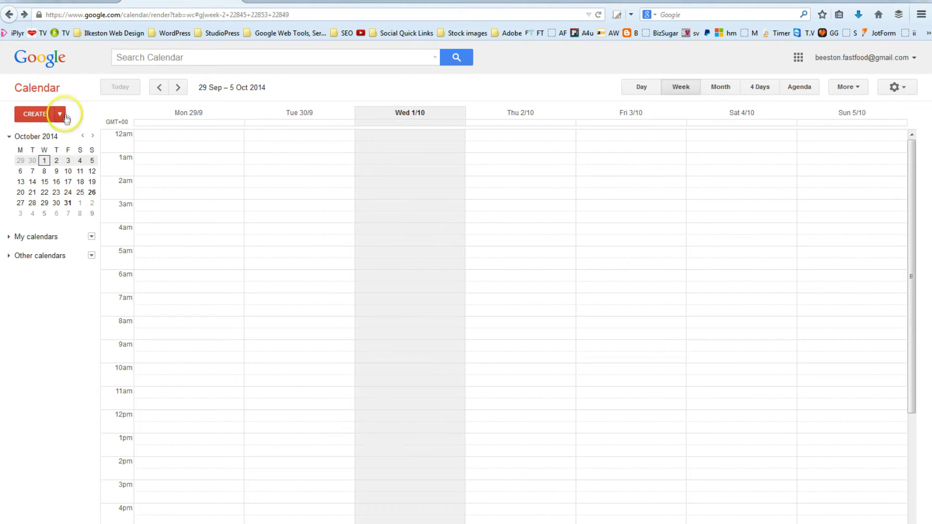
{"action": "left_click", "coordinate": [60, 115]}
{"action": "left_click", "coordinate": [63, 116]}
{"action": "left_click", "coordinate": [43, 114]}
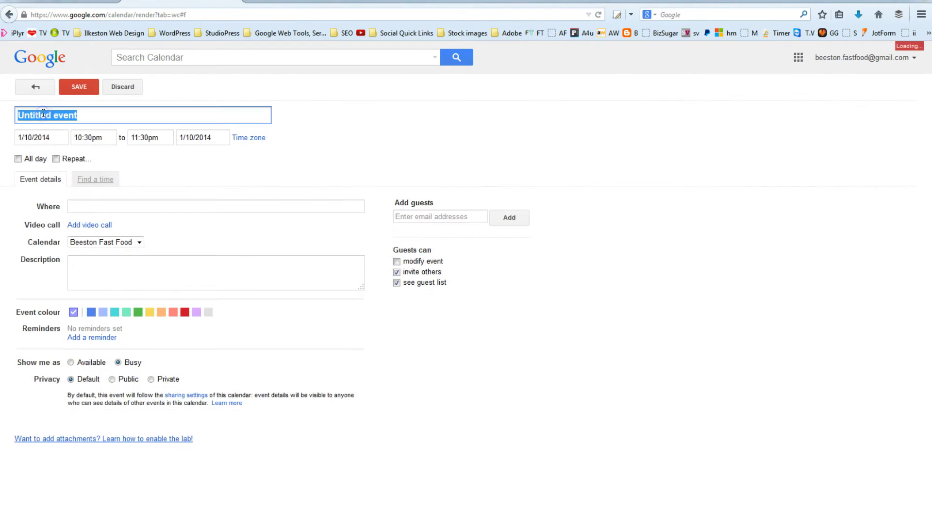
{"action": "left_click", "coordinate": [9, 14]}
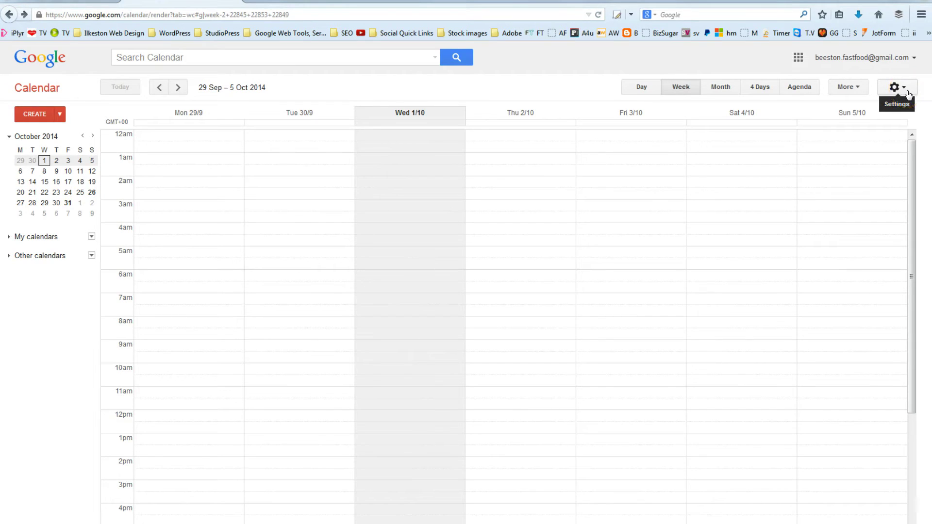
{"action": "left_click", "coordinate": [899, 87]}
{"action": "left_click", "coordinate": [804, 204]}
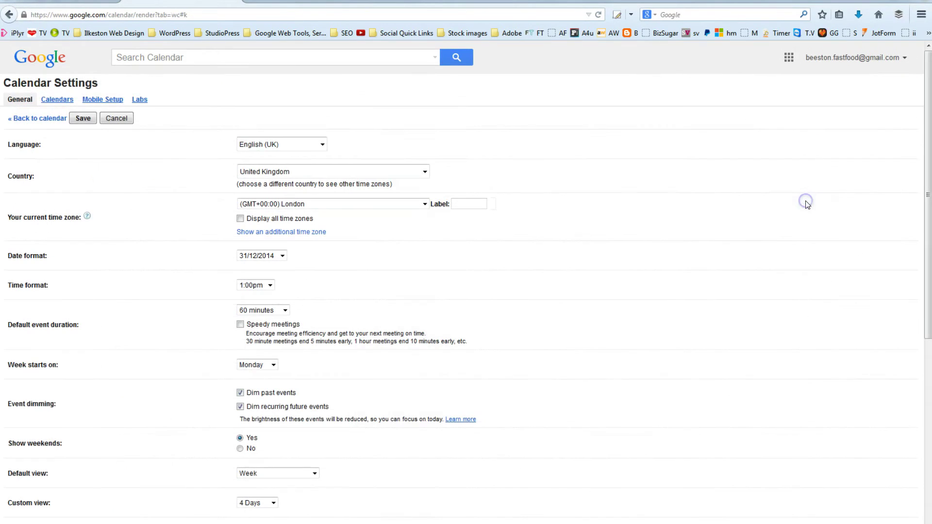
{"action": "left_click", "coordinate": [57, 99]}
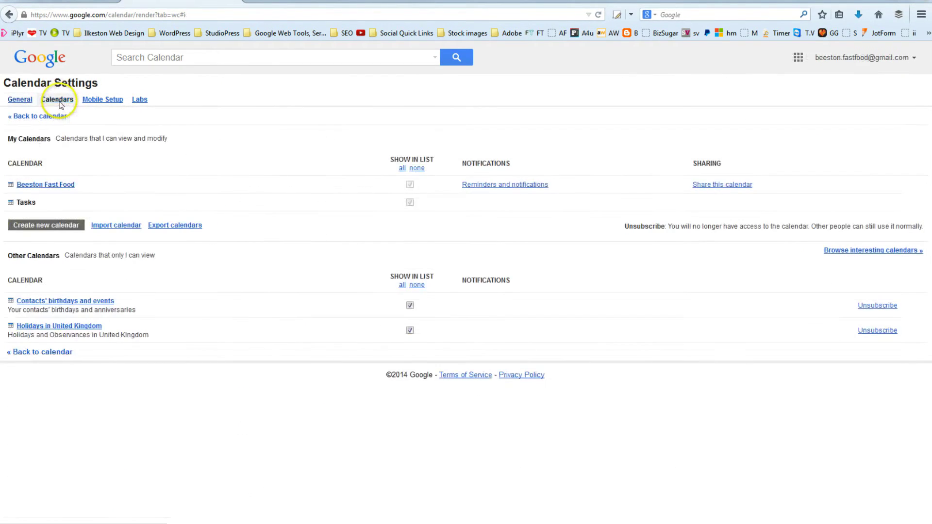
{"action": "left_click", "coordinate": [59, 226]}
- Create the 'Invoice Renewals' calendar with description 'Recurring ipayments - check bank accoun'
{"action": "left_click", "coordinate": [252, 141]}
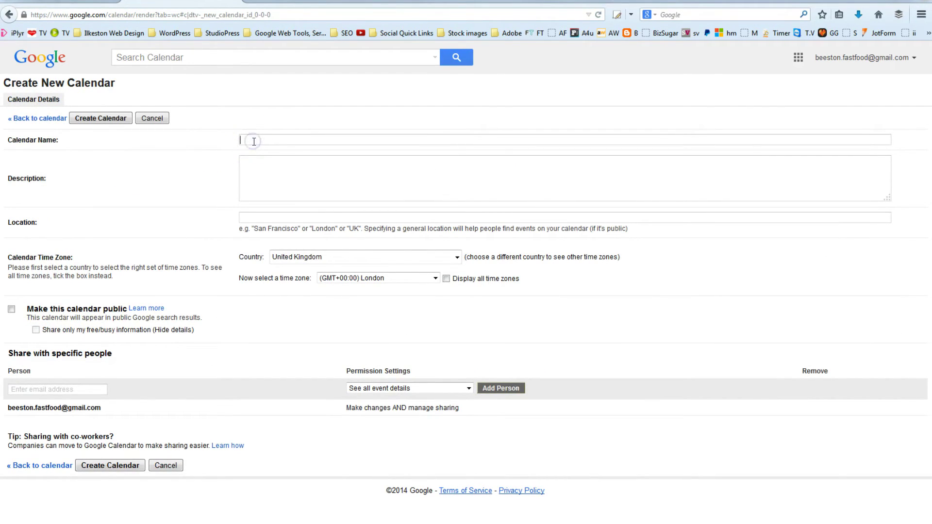
{"action": "type", "text": "Invoice Renewals"}
{"action": "left_click", "coordinate": [264, 167]}
{"action": "type", "text": "Recurring"}
{"action": "type", "text": " i"}
{"action": "type", "text": "payments - che"}
{"action": "type", "text": "ck"}
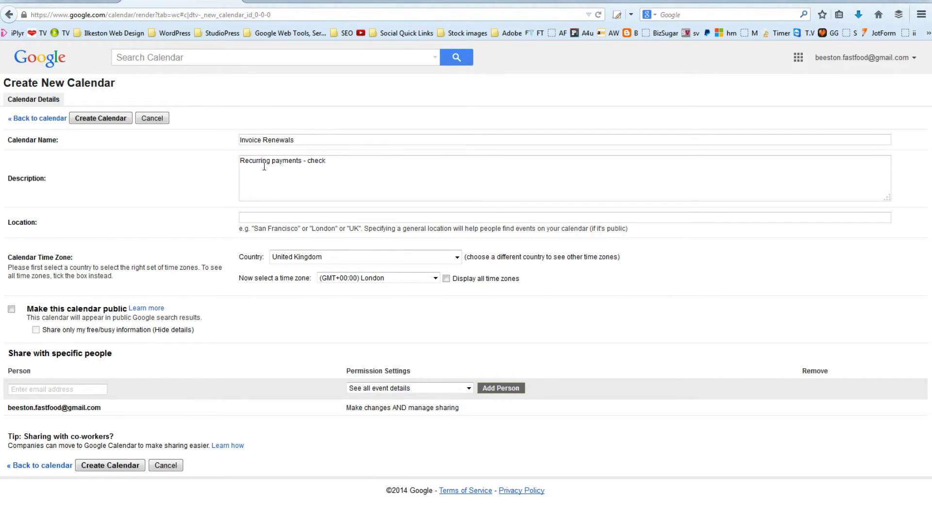
{"action": "type", "text": " bank account"}
{"action": "left_click", "coordinate": [278, 218]}
{"action": "left_click", "coordinate": [103, 465]}
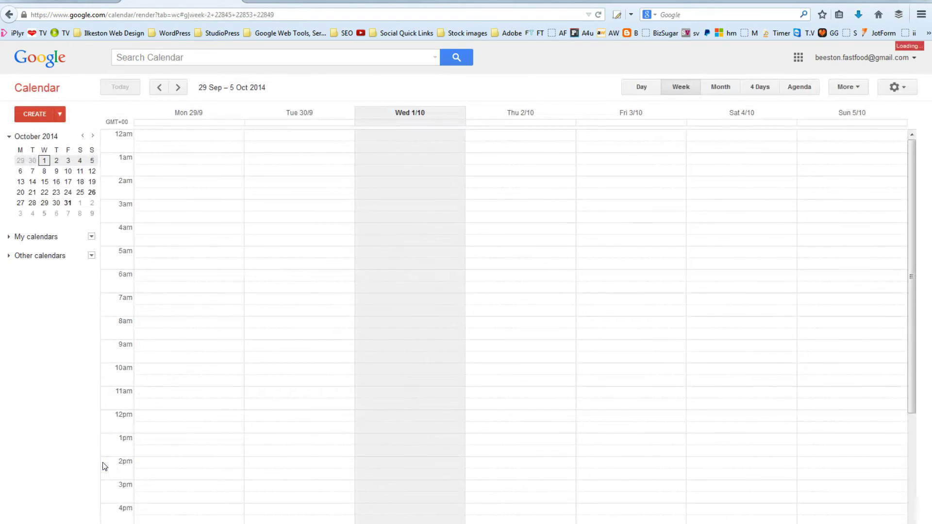
- Expand My calendars to show Invoice Renewals in the list
{"action": "left_click", "coordinate": [91, 238]}
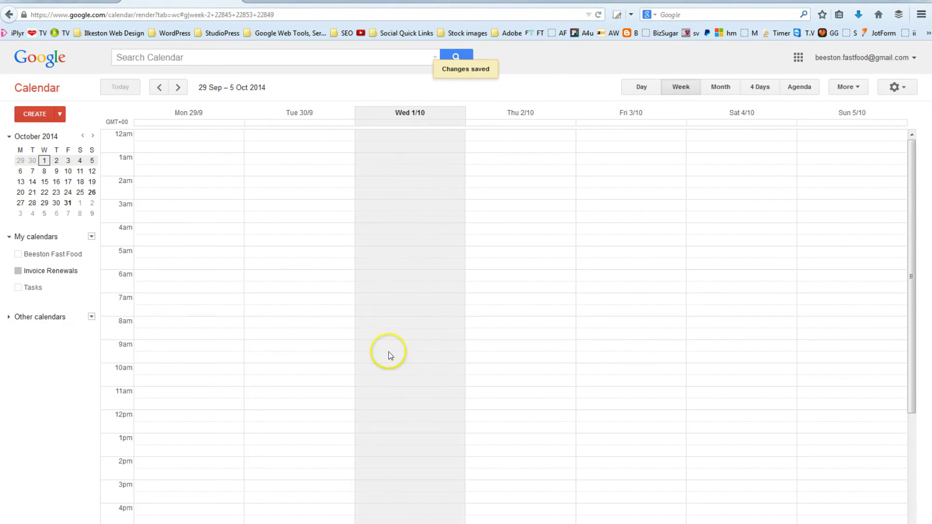
- Add a Wednesday 9am client invoice event in Invoice Renewals and open its full edit page
{"action": "left_click", "coordinate": [373, 350]}
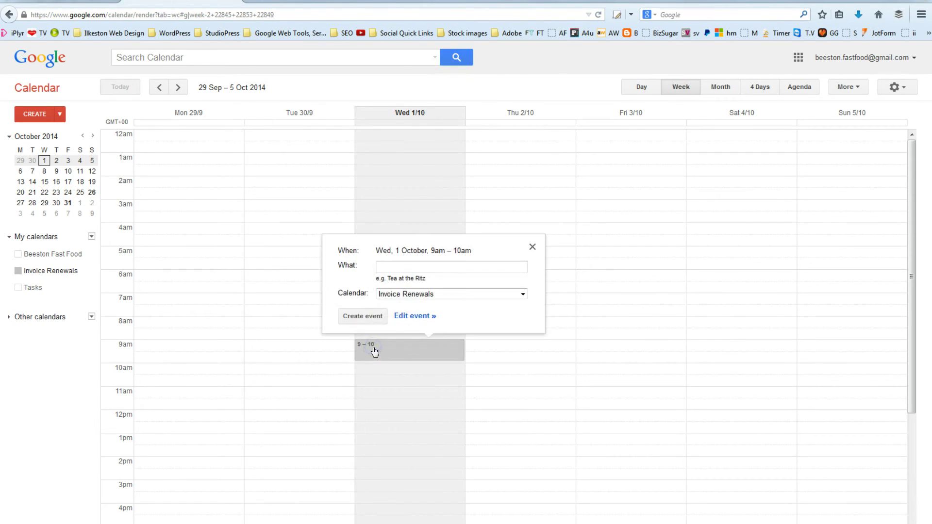
{"action": "left_click", "coordinate": [396, 267]}
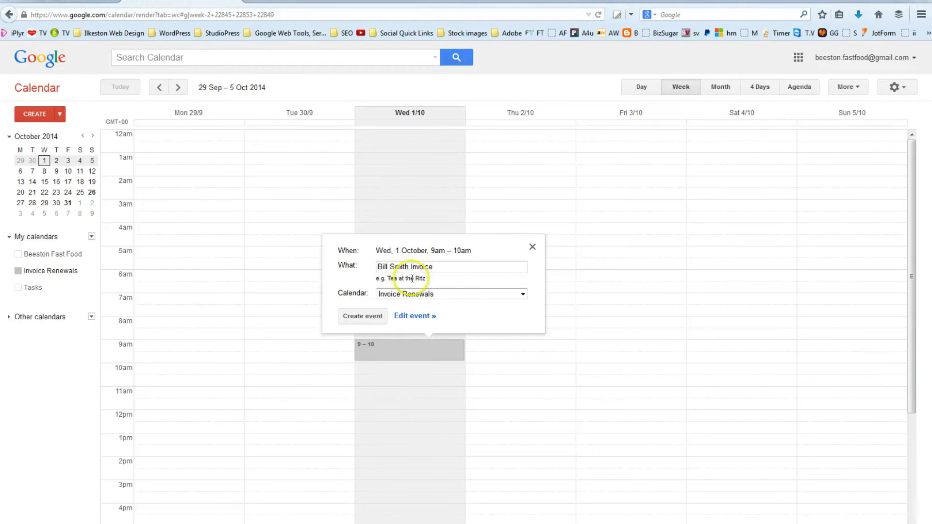
{"action": "left_click", "coordinate": [490, 294]}
{"action": "left_click", "coordinate": [486, 314]}
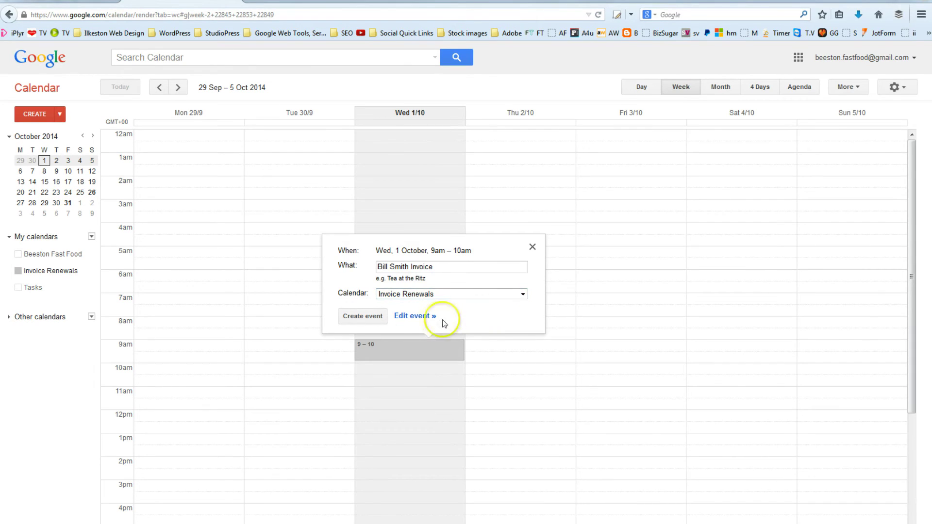
{"action": "left_click", "coordinate": [415, 316]}
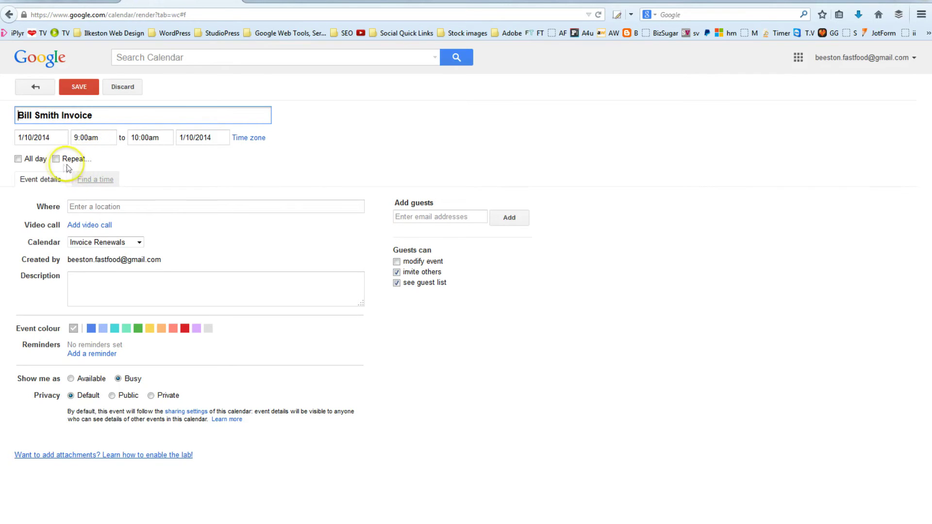
- Make the event all-day and set it to repeat monthly
{"action": "left_click", "coordinate": [18, 159]}
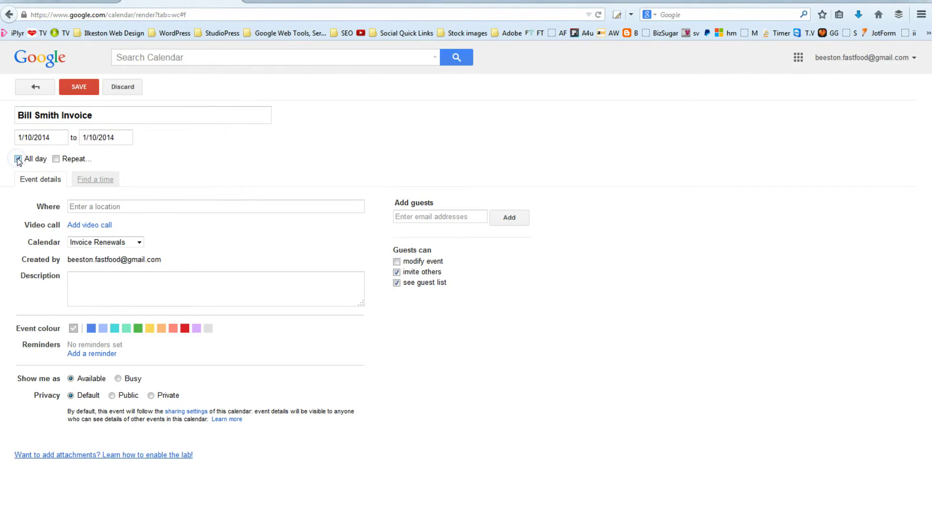
{"action": "left_click", "coordinate": [56, 159]}
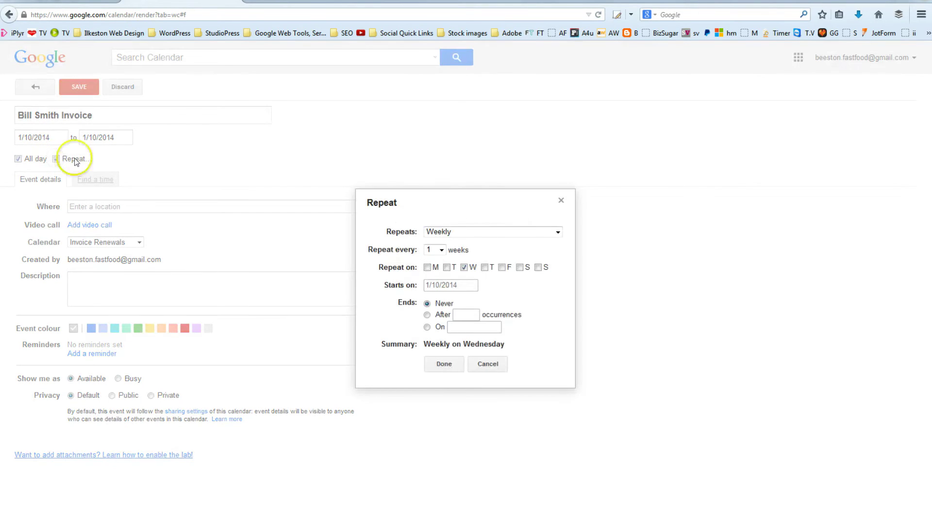
{"action": "left_click", "coordinate": [548, 232]}
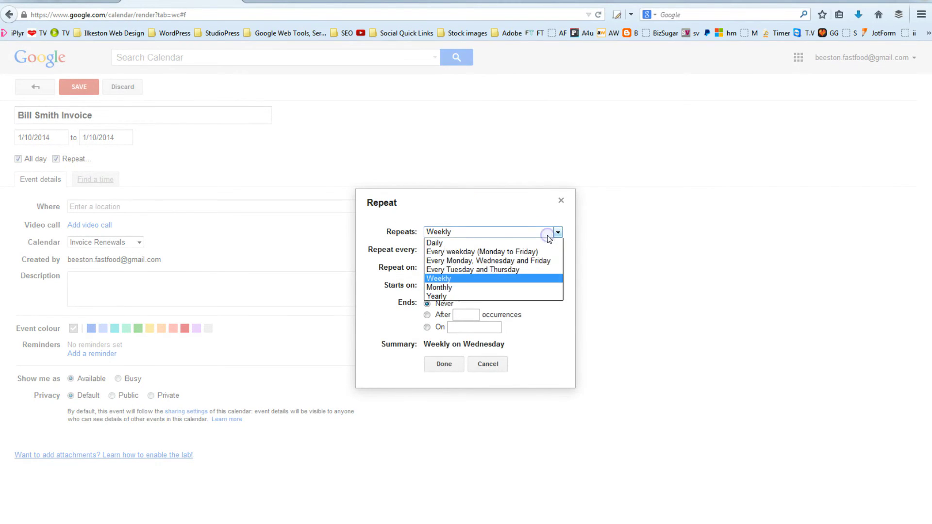
{"action": "left_click", "coordinate": [475, 287]}
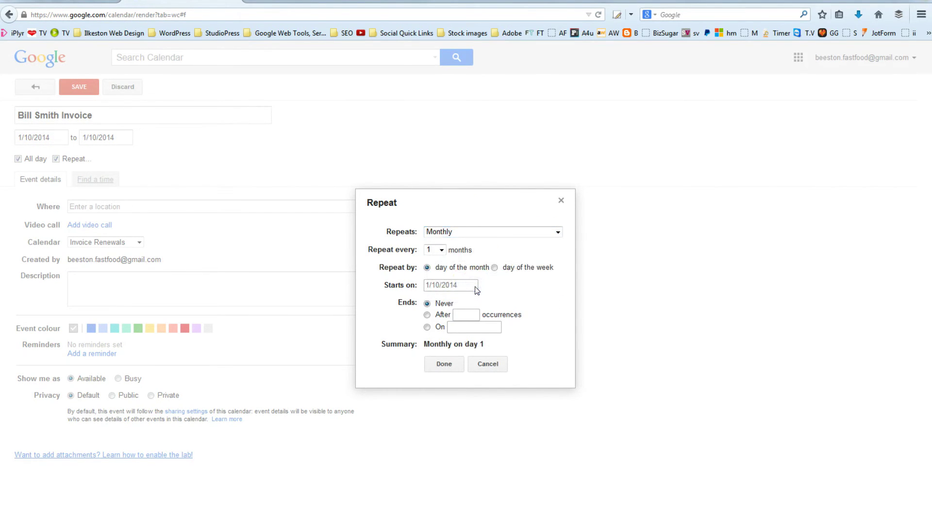
{"action": "left_click", "coordinate": [467, 290]}
{"action": "left_click", "coordinate": [439, 278]}
- End the monthly repeat after 24 occurrences and confirm it
{"action": "left_click", "coordinate": [442, 315]}
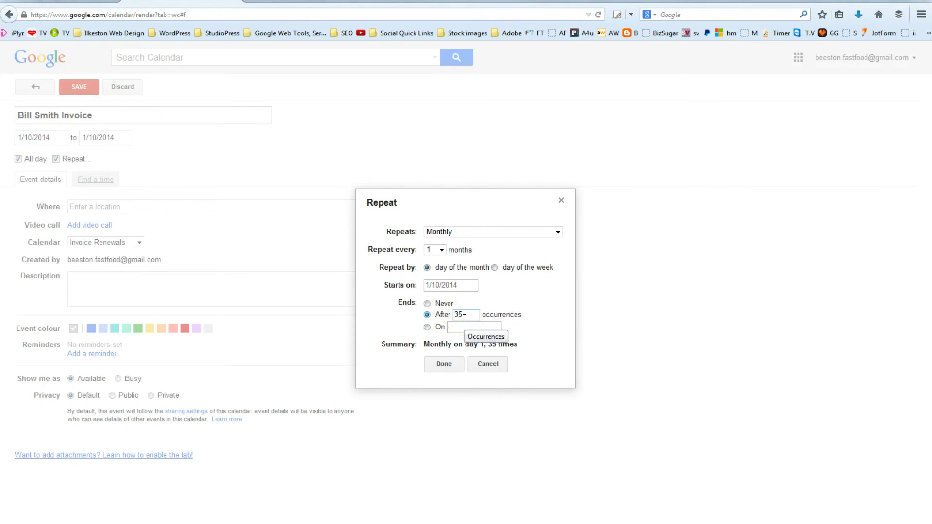
{"action": "key", "text": "BackSpace"}
{"action": "key", "text": "BackSpace"}
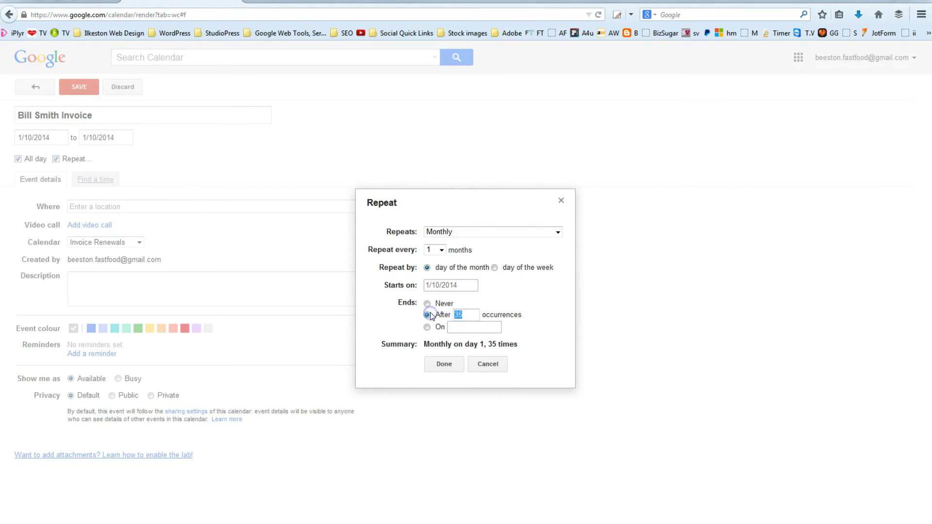
{"action": "type", "text": "24"}
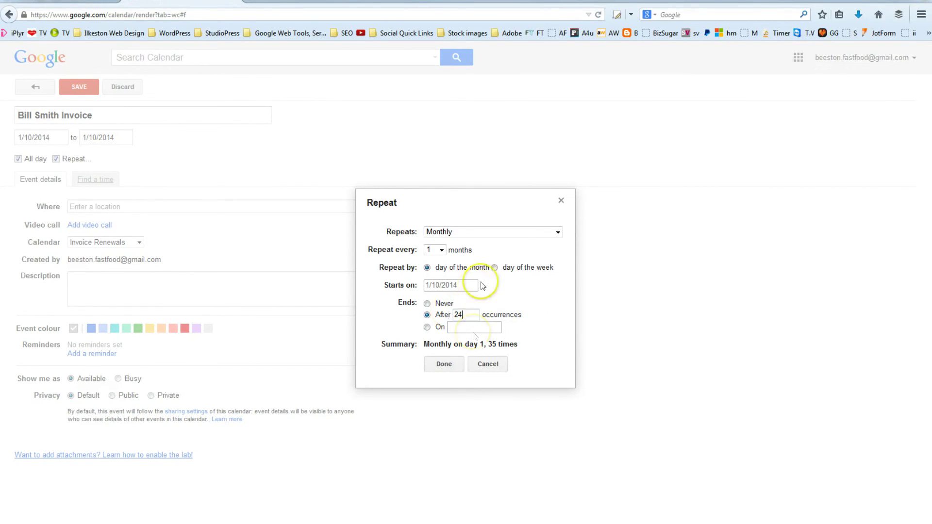
{"action": "left_click", "coordinate": [445, 364]}
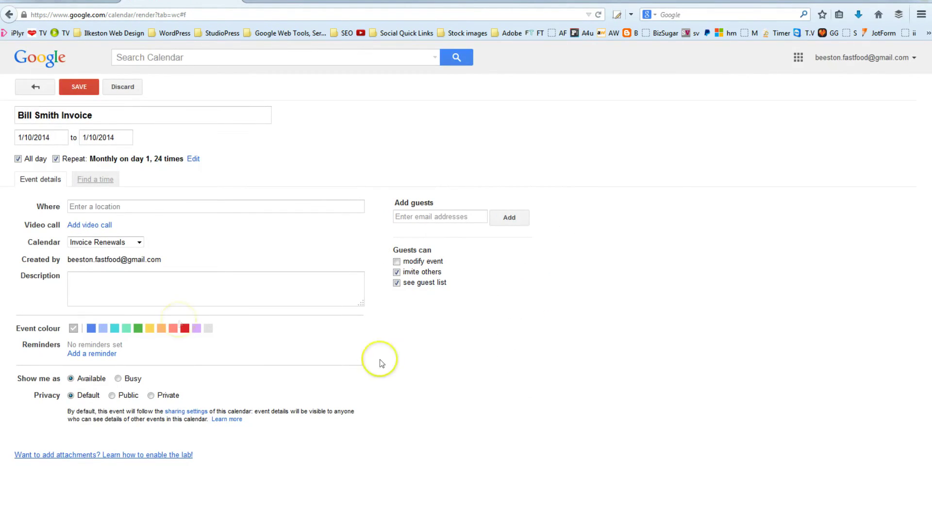
{"action": "left_click", "coordinate": [119, 279]}
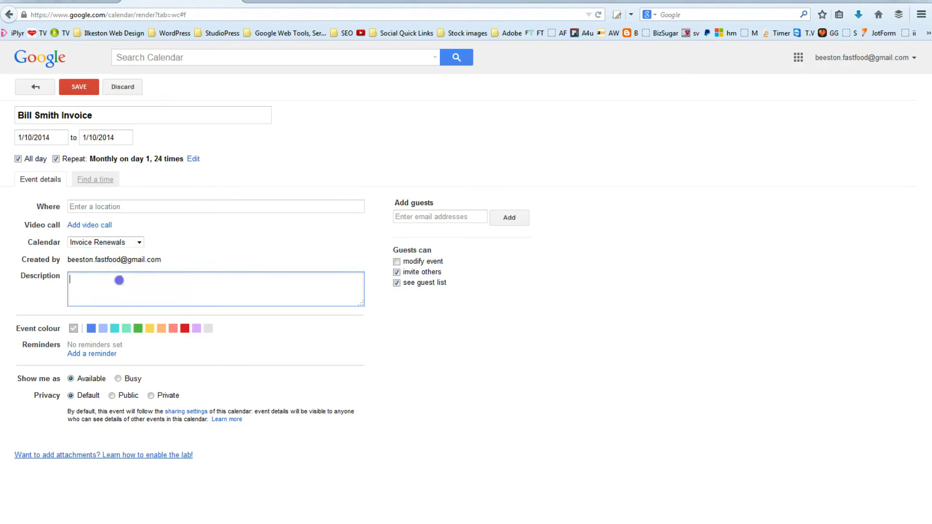
{"action": "type", "text": "th direct debit - check accoun"}
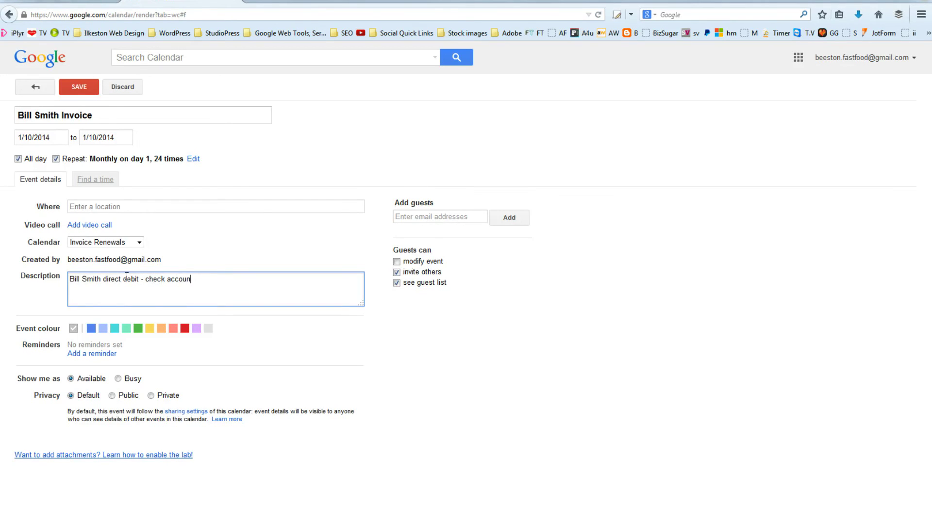
{"action": "type", "text": "t for successful payments"}
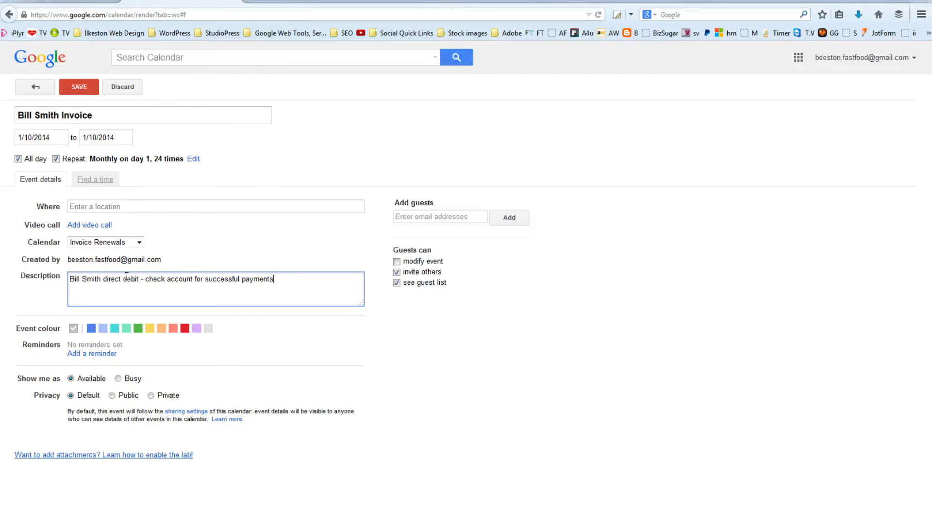
{"action": "left_click", "coordinate": [80, 89]}
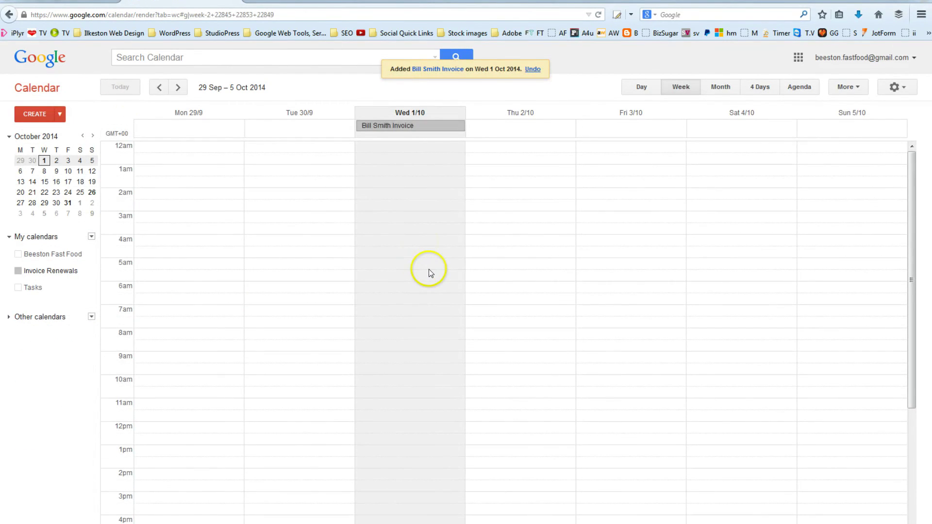
{"action": "left_click", "coordinate": [42, 282]}
- Toggle the Invoice Renewals calendar off and back on, then go to Calendar Settings
{"action": "left_click", "coordinate": [45, 275]}
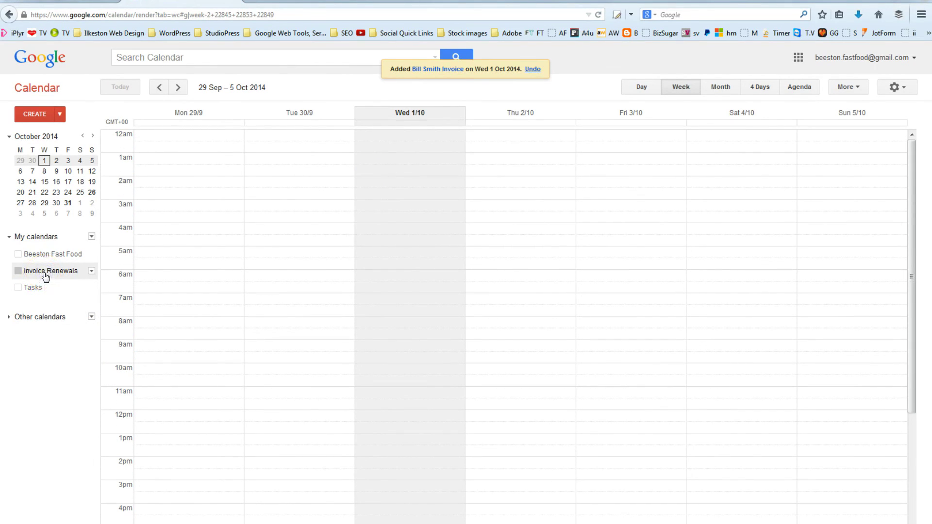
{"action": "left_click", "coordinate": [46, 275]}
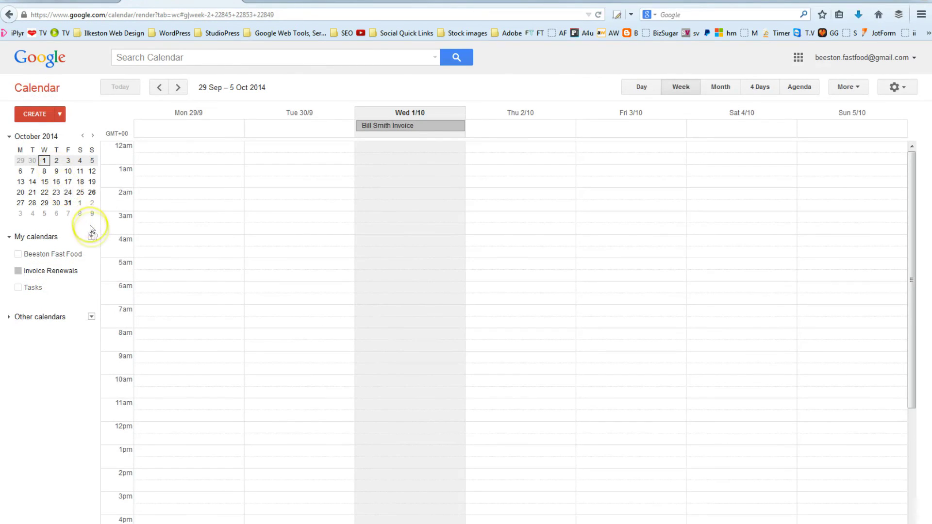
{"action": "left_click", "coordinate": [907, 92]}
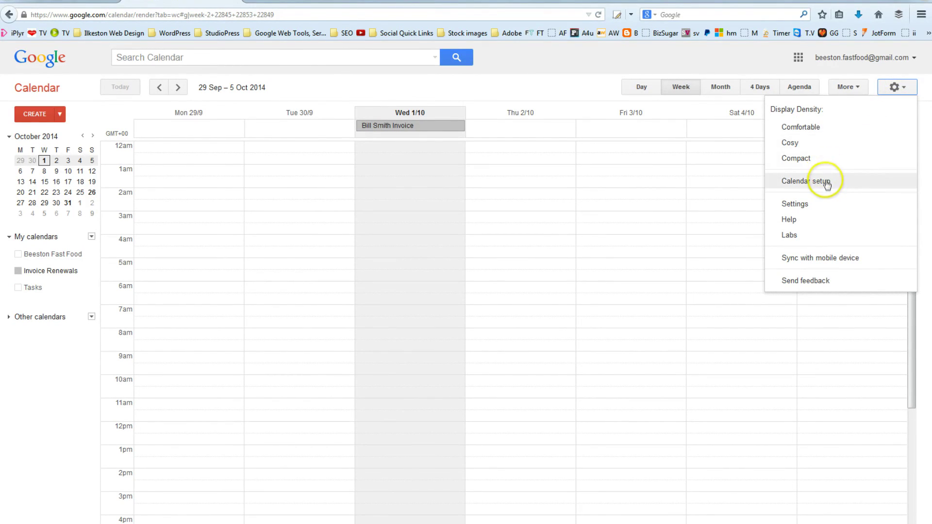
{"action": "left_click", "coordinate": [798, 204]}
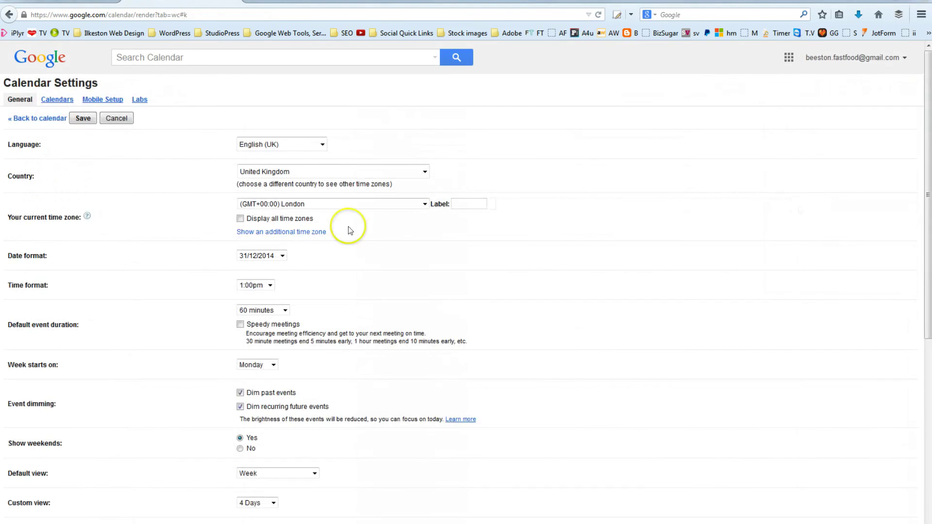
- Check Invoice Renewals in the Settings calendars list, then switch to the SlideShare presentation
{"action": "left_click", "coordinate": [53, 100]}
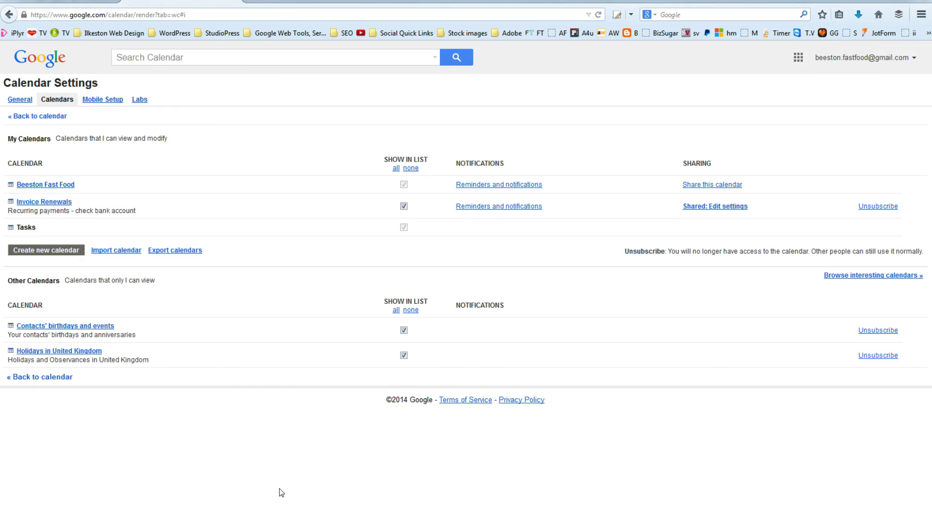
{"action": "left_click", "coordinate": [255, 298]}
{"action": "left_click", "coordinate": [90, 1]}
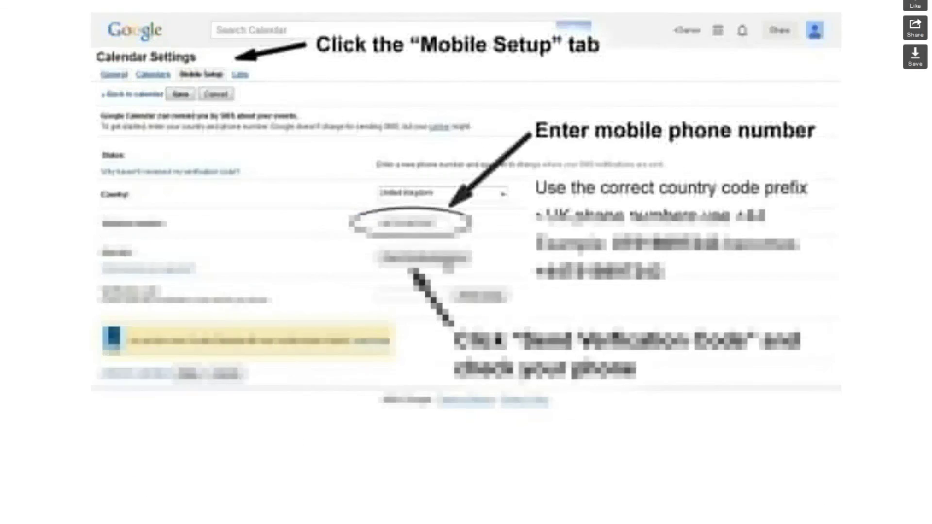
{"action": "key", "text": "Right"}
{"action": "key", "text": "Right"}
- Browse to the Settings slide, exit fullscreen, and select the profile name in the address bar
{"action": "key", "text": "Left"}
{"action": "key", "text": "Left"}
{"action": "key", "text": "Left"}
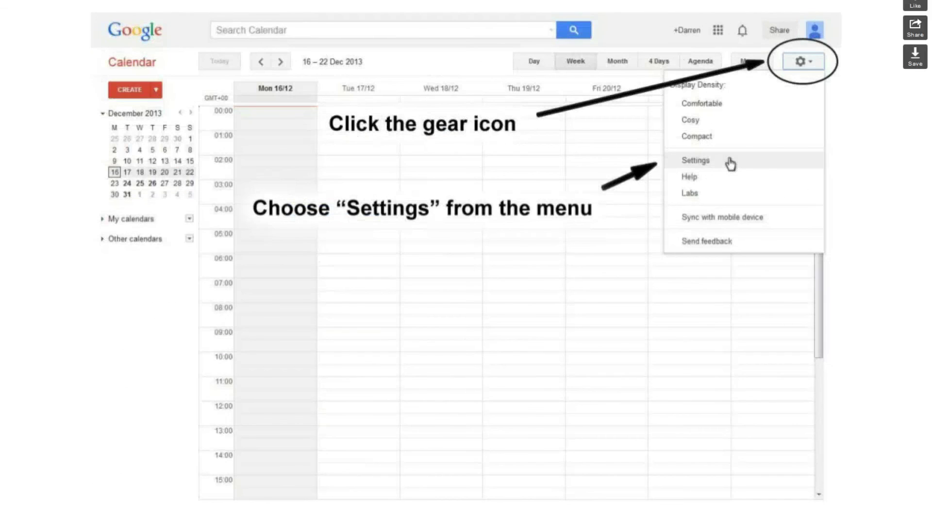
{"action": "key", "text": "Escape"}
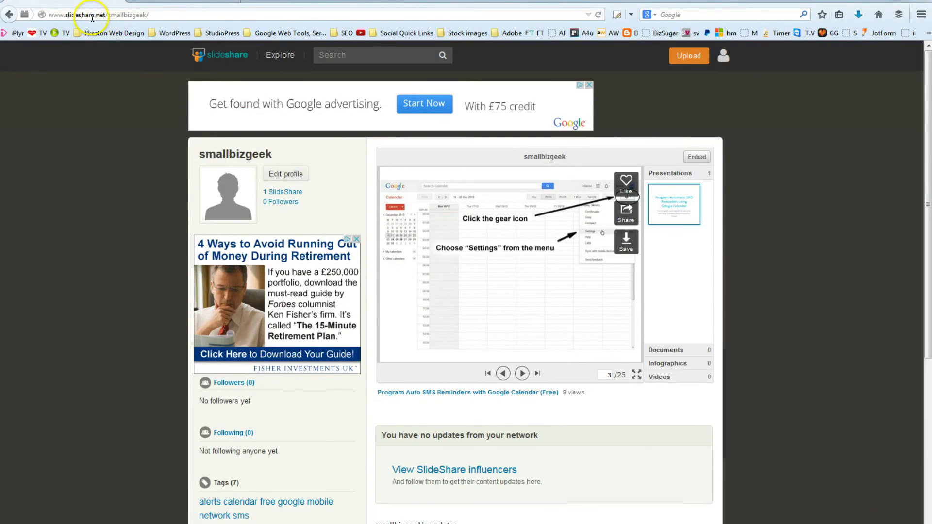
{"action": "left_click", "coordinate": [143, 15]}
{"action": "left_click_drag", "start_coordinate": [143, 15], "coordinate": [108, 15]}
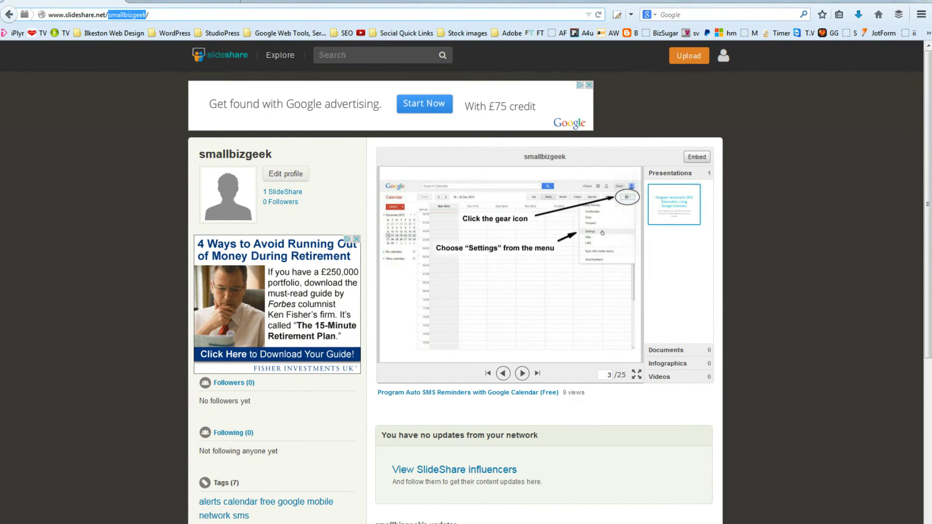